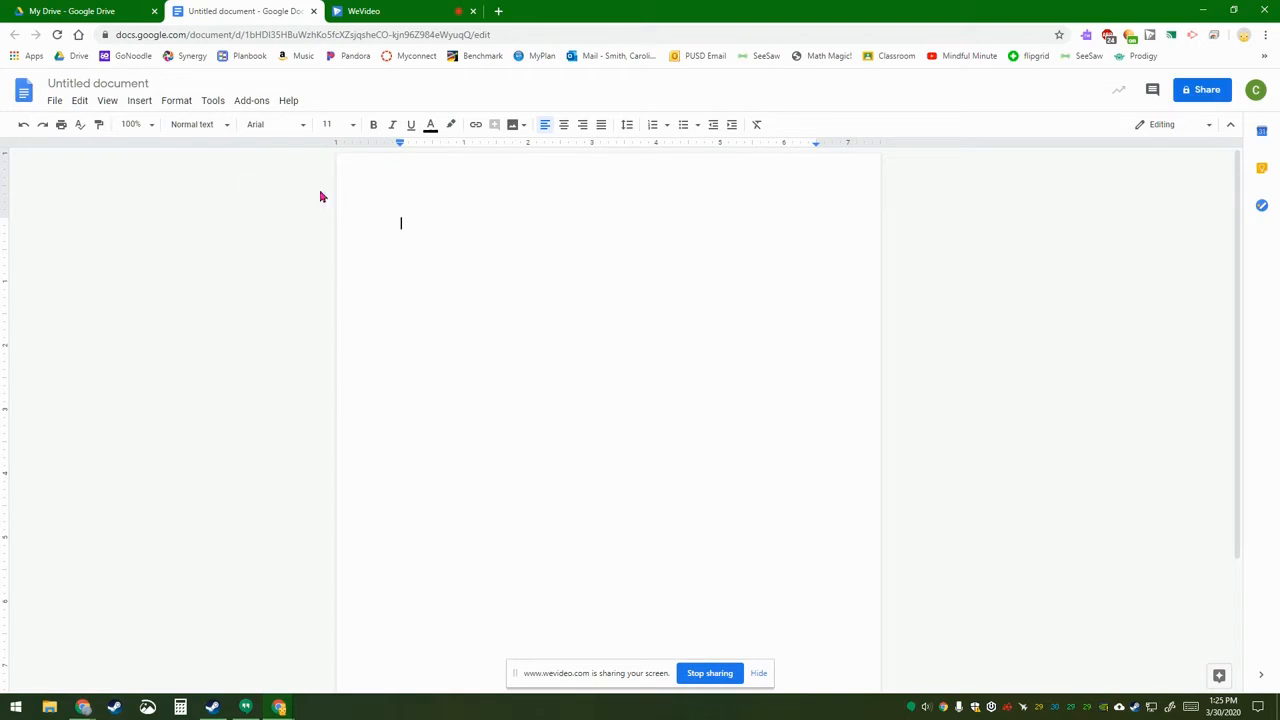
Rename the untitled document as "Narrative #1".
left_click(119, 84)
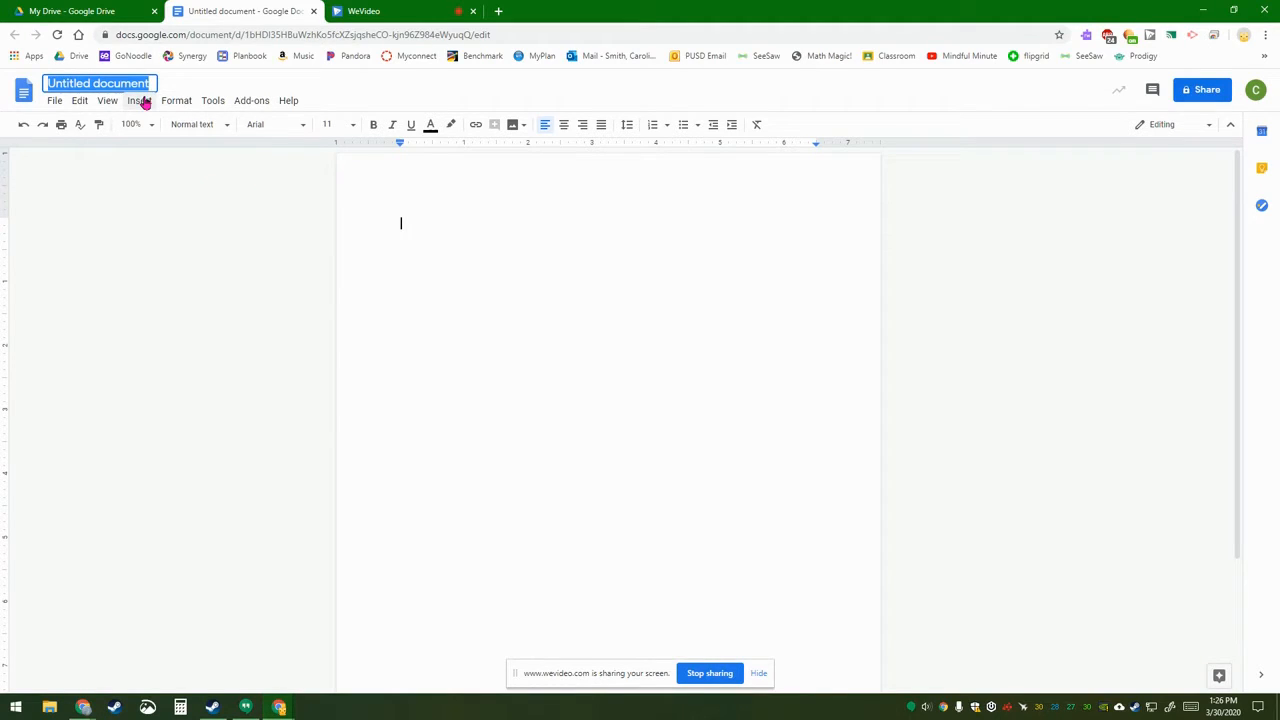
key("BackSpace")
type("Narrative")
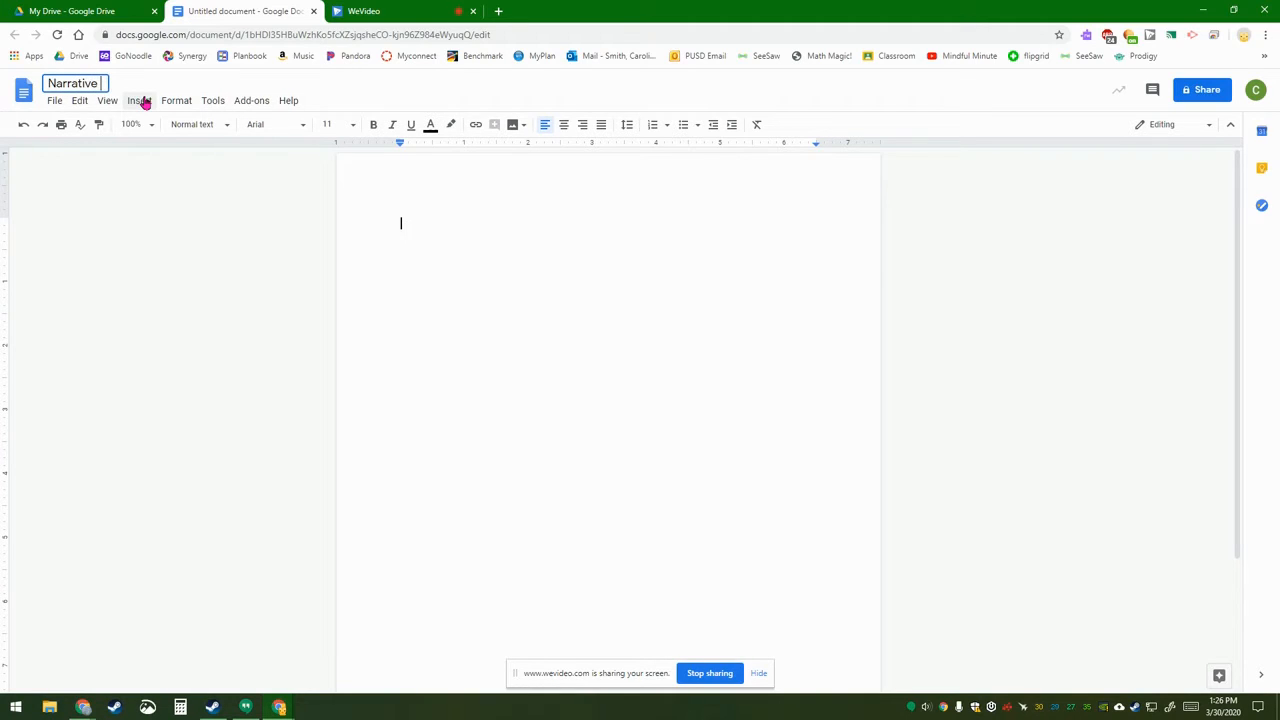
type(" #1")
left_click(424, 206)
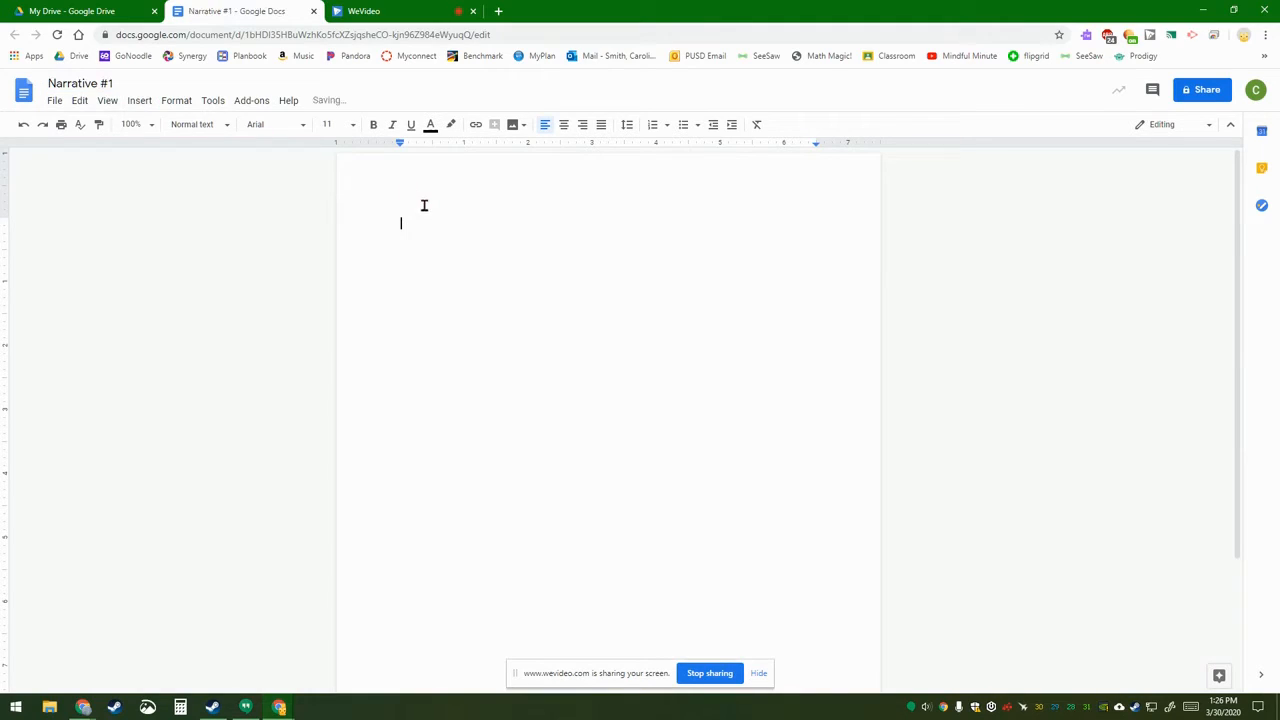
Add a "Name:" line to the document and insert a table of two columns and seven rows below it.
type("Name:")
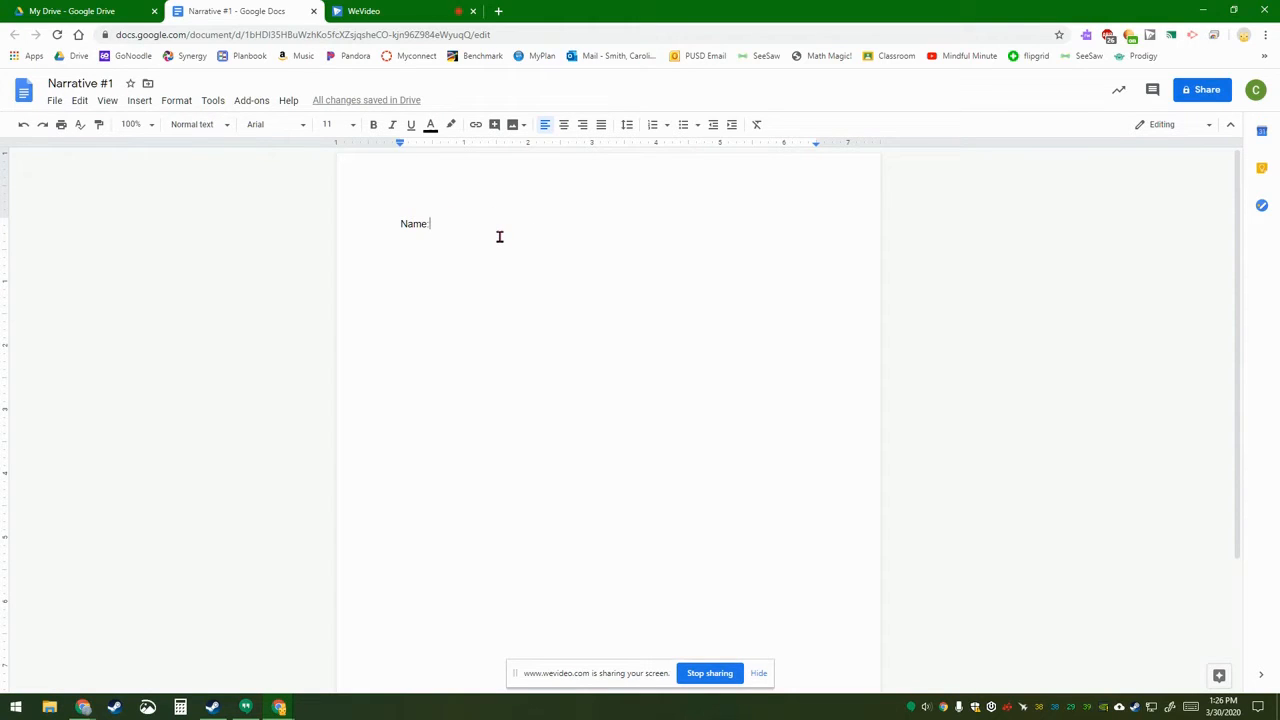
key("Return")
left_click(140, 104)
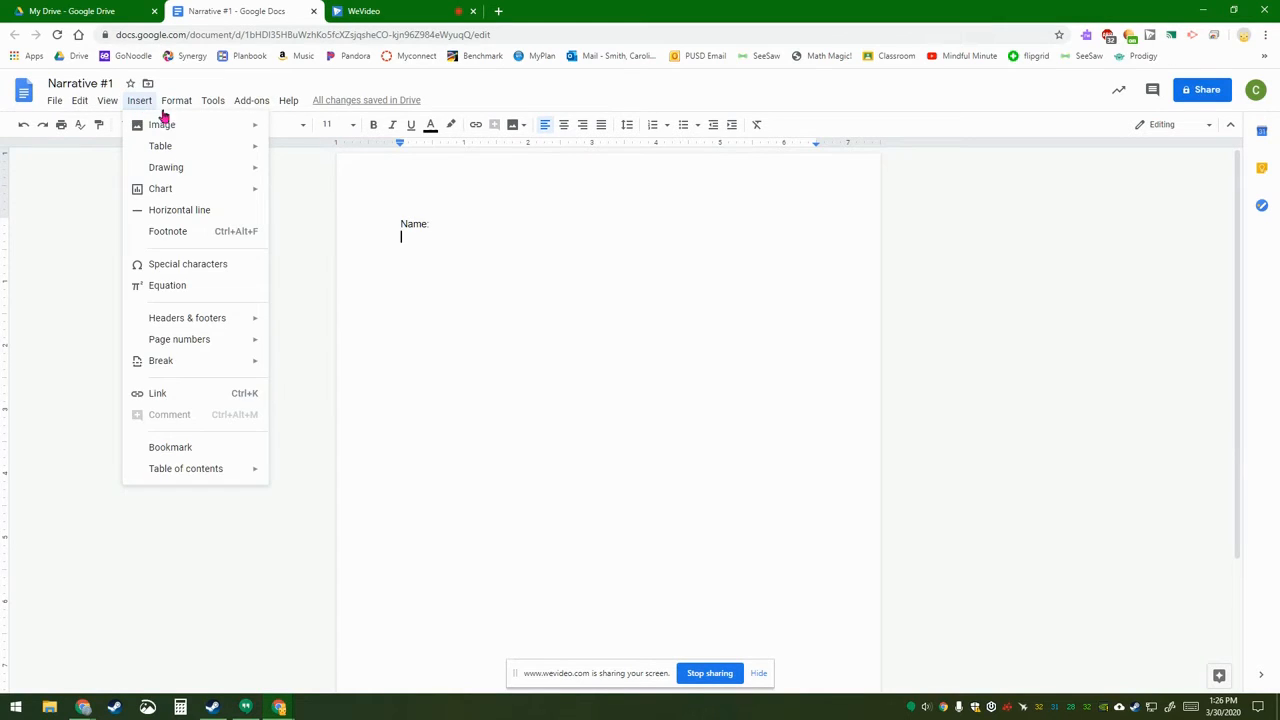
mouse_move(158, 155)
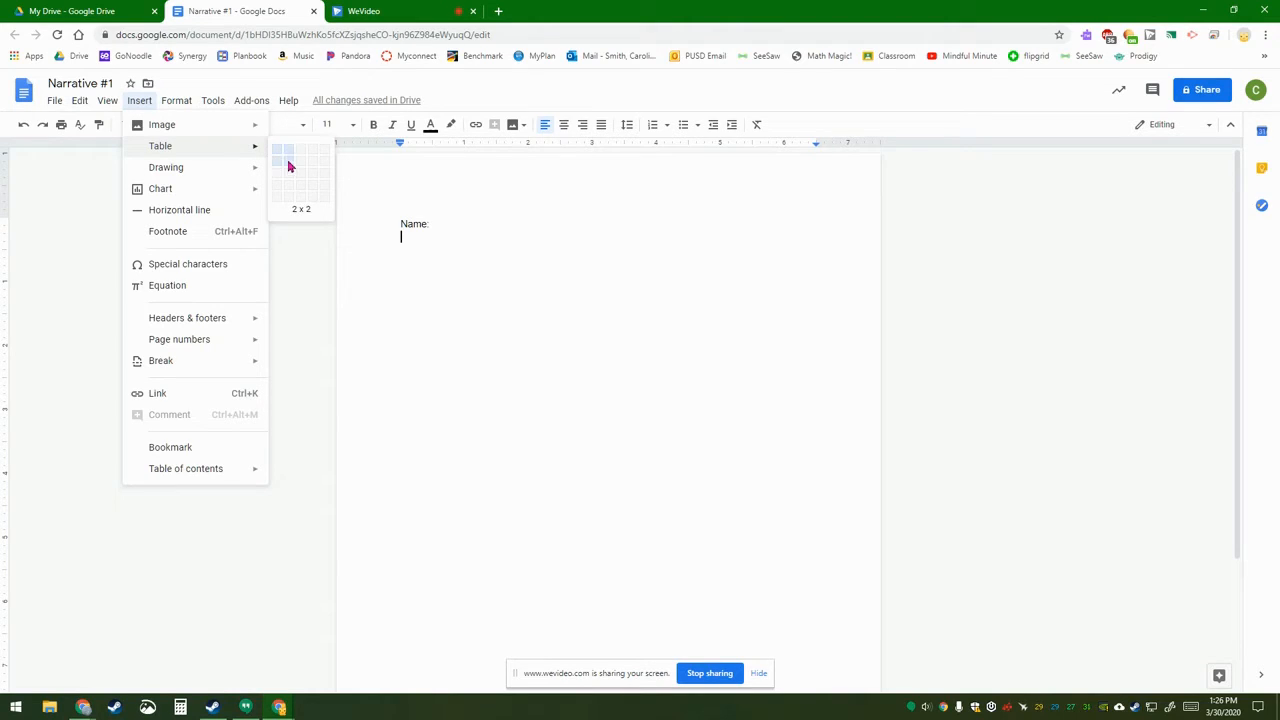
left_click(291, 226)
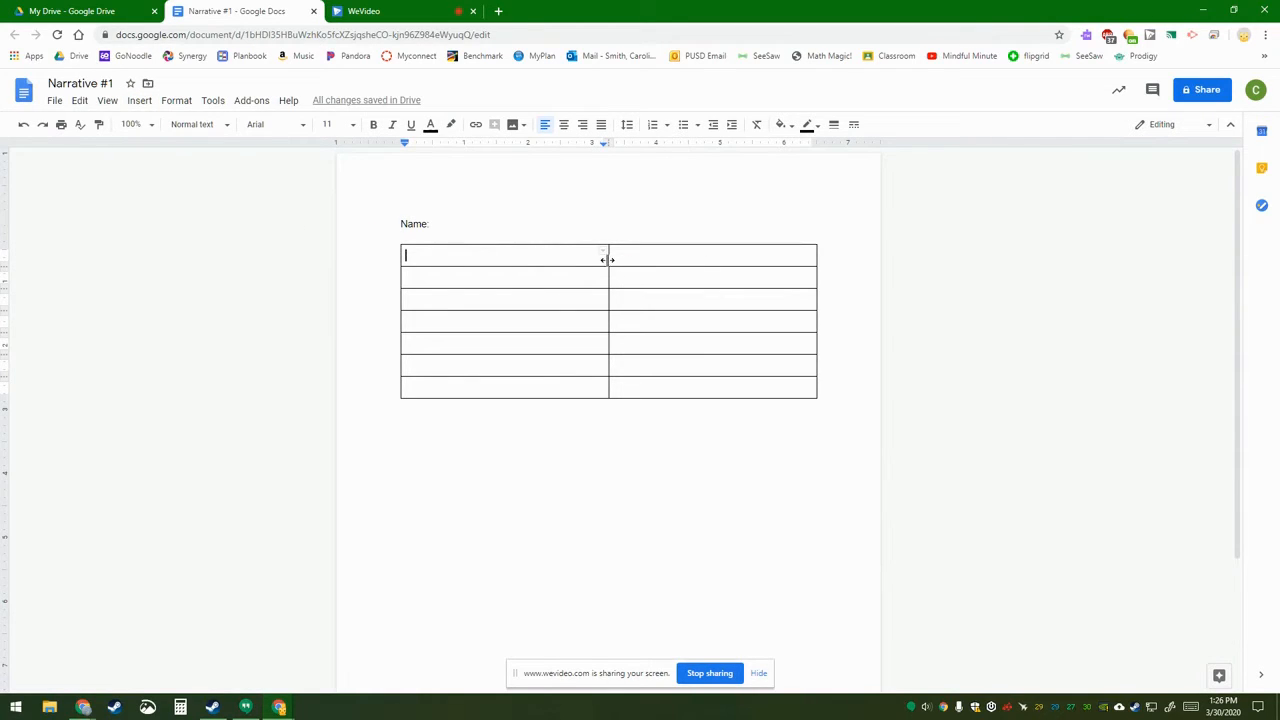
Narrow the table's first column slightly and enter "Setting (Where and when)" in its first cell.
left_click_drag(608, 260, 517, 251)
mouse_move(606, 260)
left_mouse_down()
mouse_move(687, 261)
mouse_move(558, 255)
mouse_move(594, 257)
left_mouse_up()
type("Set")
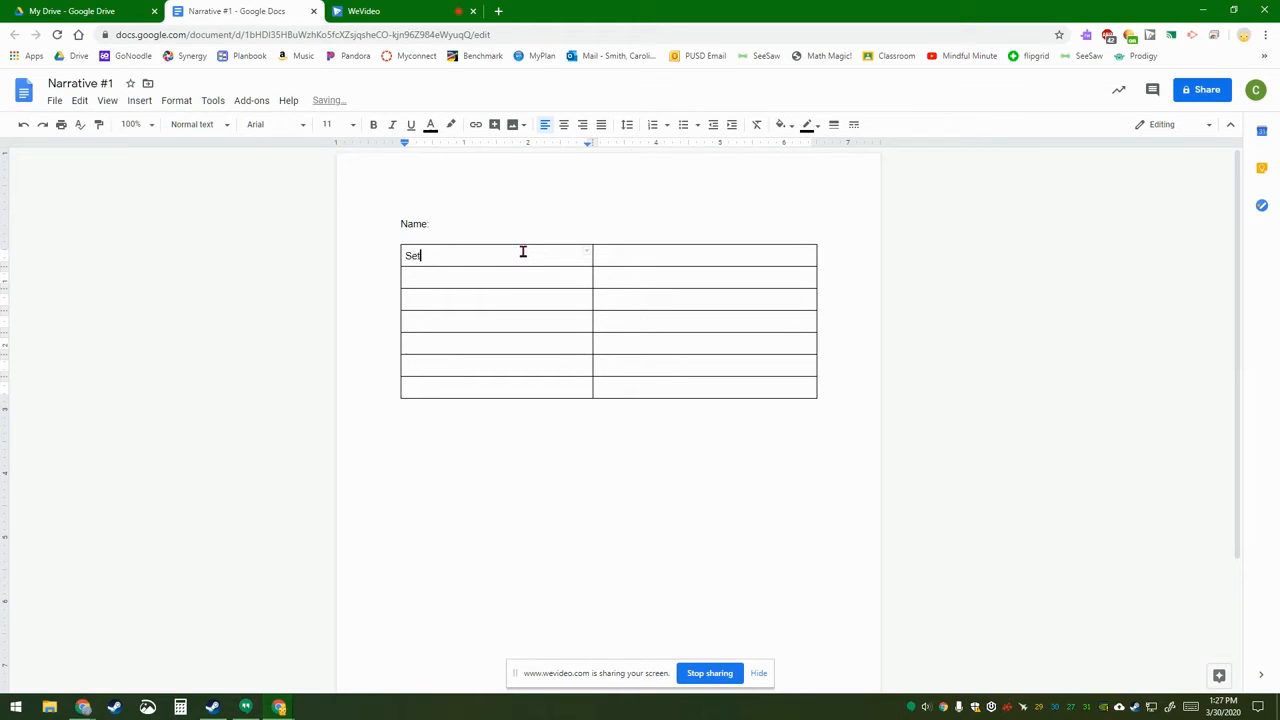
type("ting (Where and when)")
Enter "Characters (describe with adjectives and actions)" in the second row of the first column.
left_click(494, 277)
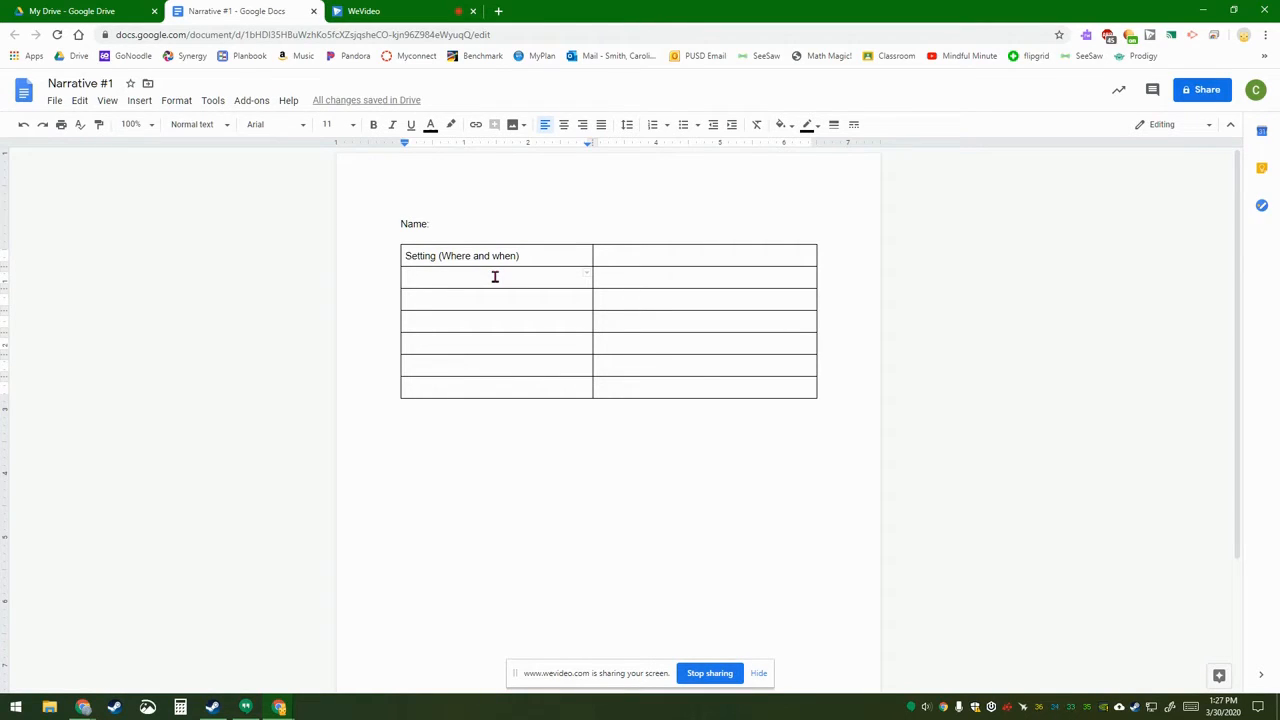
type("Characters")
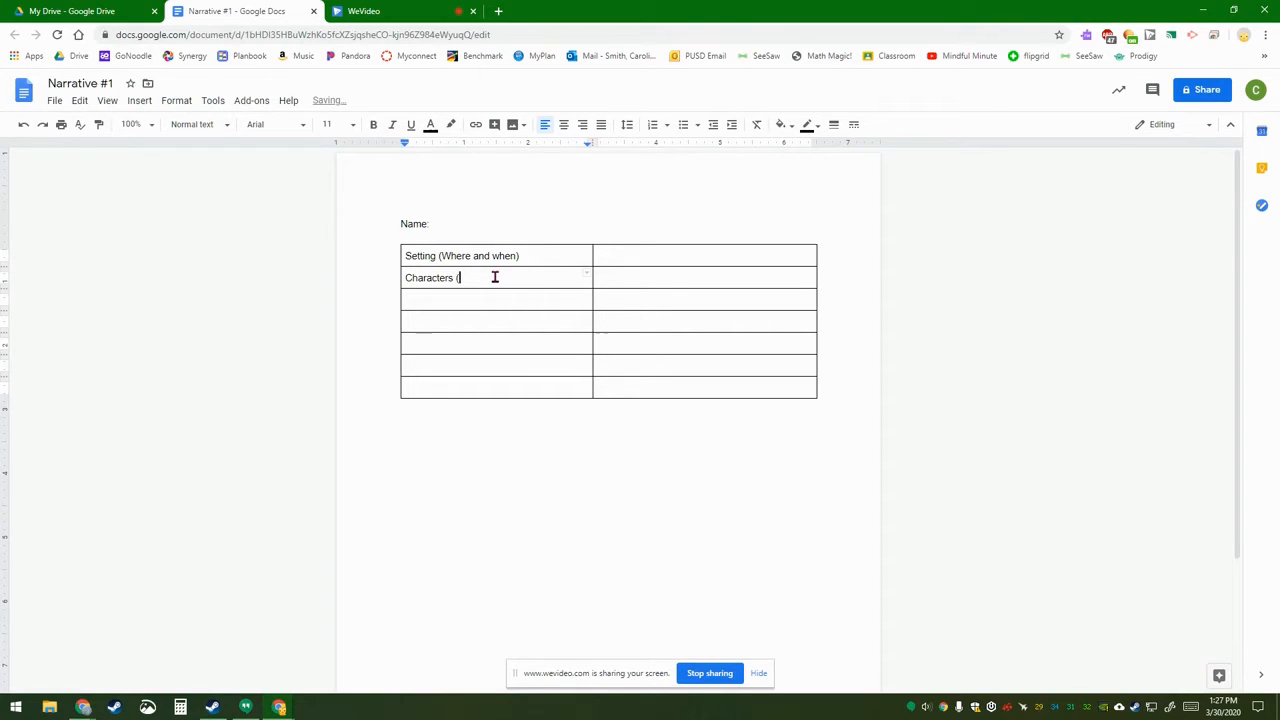
type(" (")
left_click(494, 277)
type("describe with adjectives and actions)")
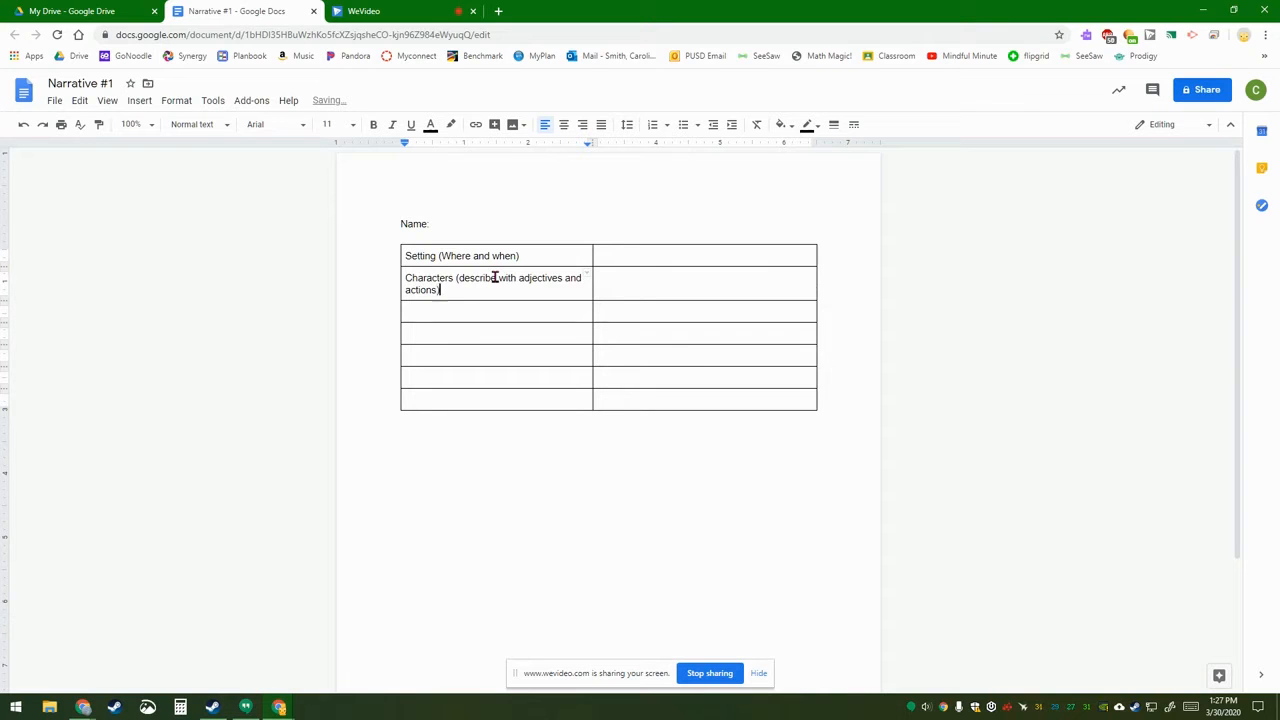
Label the remaining five rows of the first column Beginning, Middle, End, Problem and Solution.
left_click(436, 312)
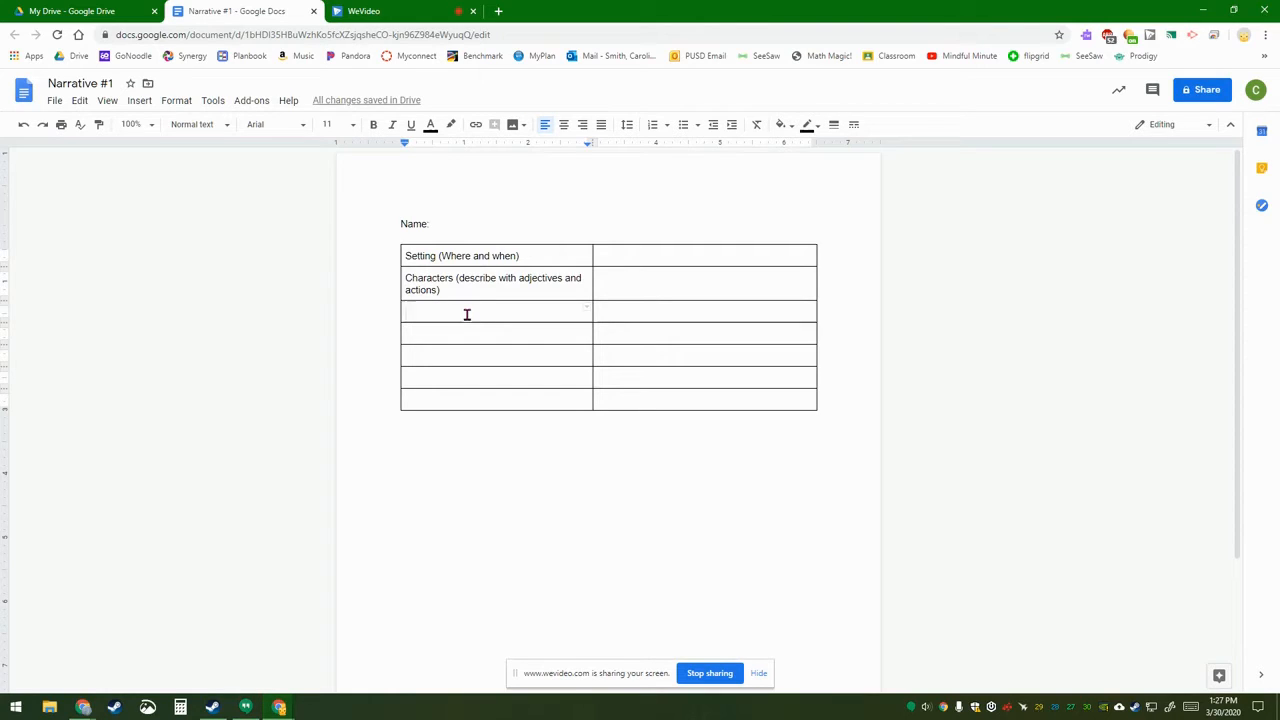
type("Beginning")
left_click(443, 334)
type("Middle")
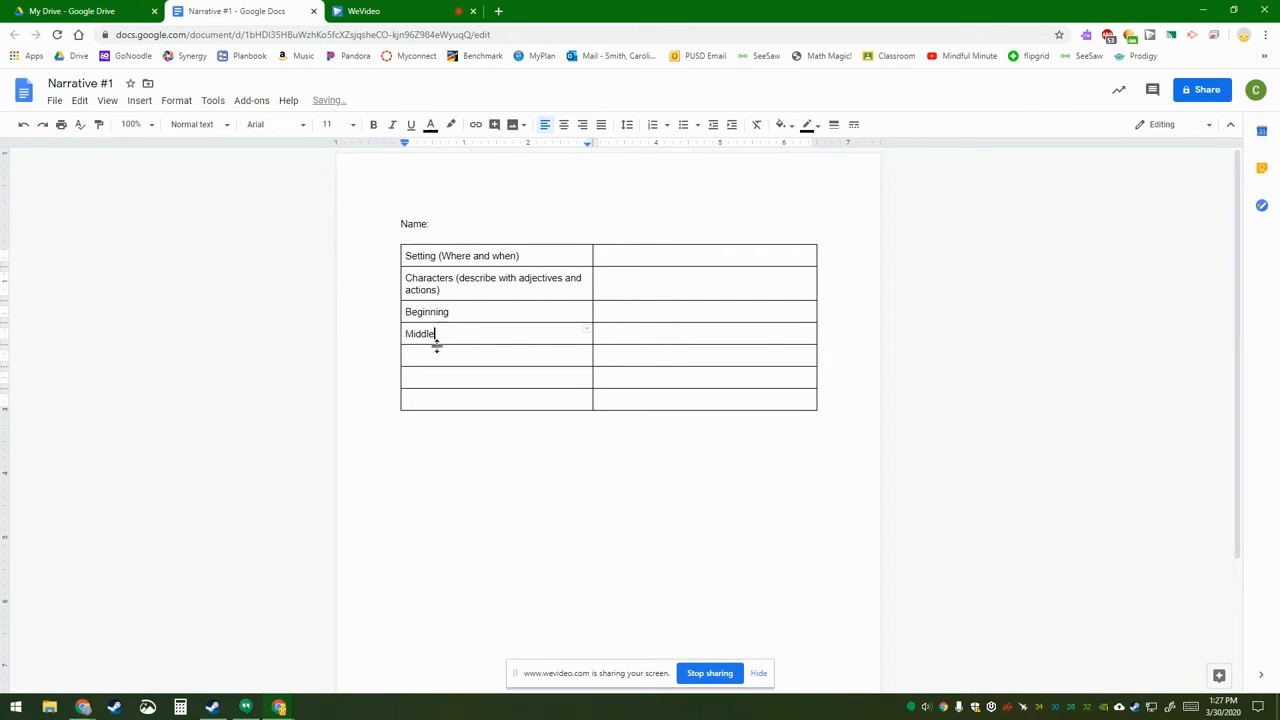
left_click(433, 351)
type("End")
left_click(435, 379)
type("Problem")
left_click(450, 399)
type("Solution")
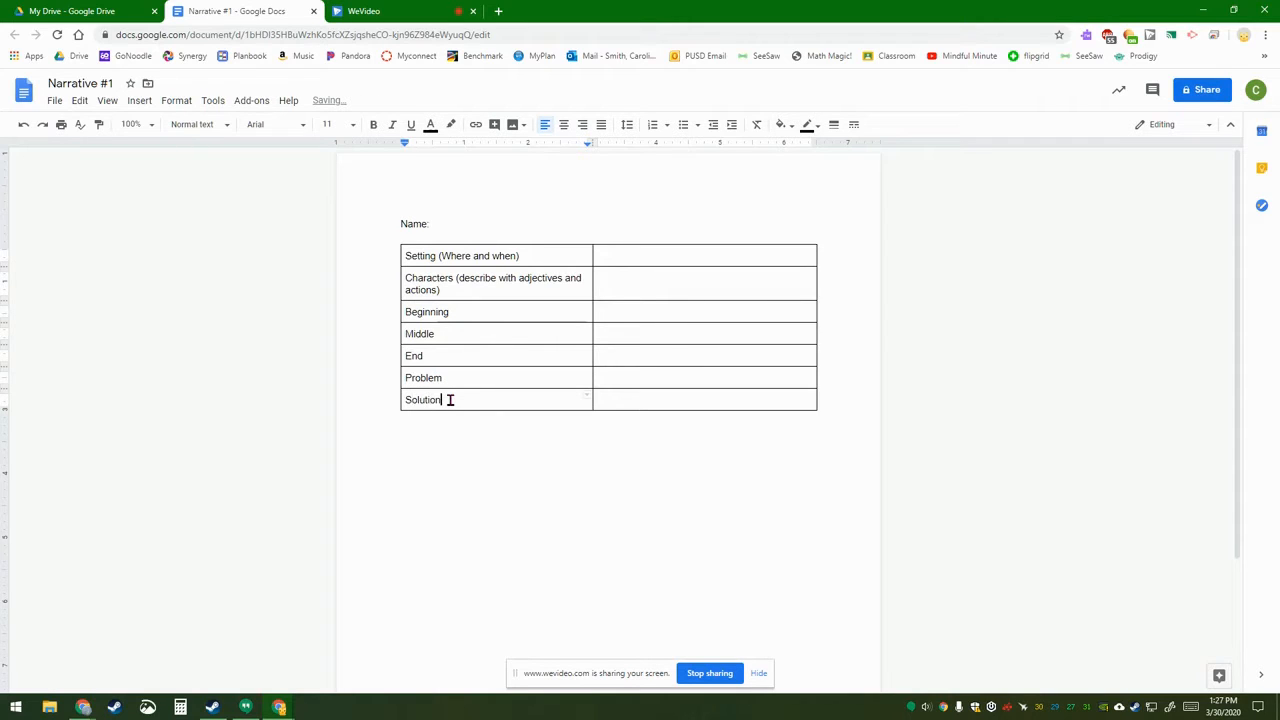
Extend the End label with the guiding question "(How is the problem solved?)".
left_click(451, 356)
type("(How is the problem co")
key("BackSpace")
type("solved?")
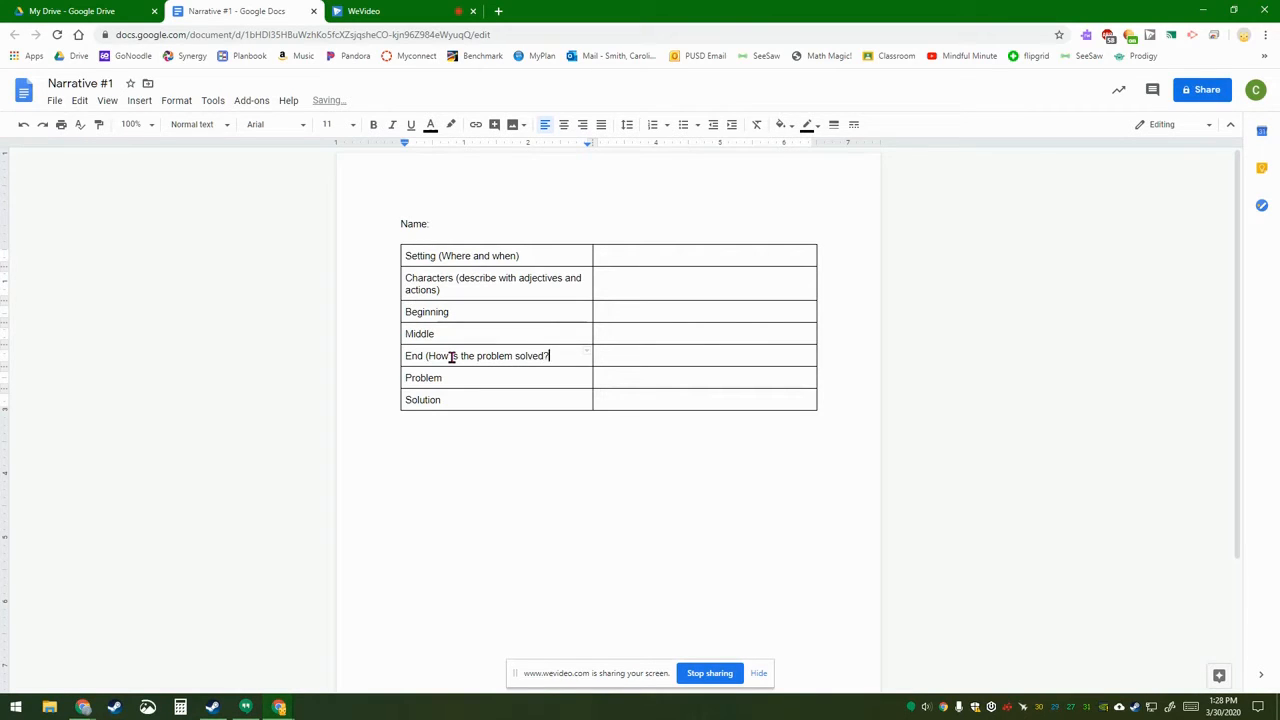
Extend the Beginning label with the hint "(Learn about the characters)".
left_click(473, 313)
type("(How")
key("BackSpace")
key("BackSpace")
key("BackSpace")
type("Learn about the characters)")
Extend the Middle label with the hint "(Learn about the problem)" and leave the table.
left_click(463, 329)
type("(Learn about the problem)")
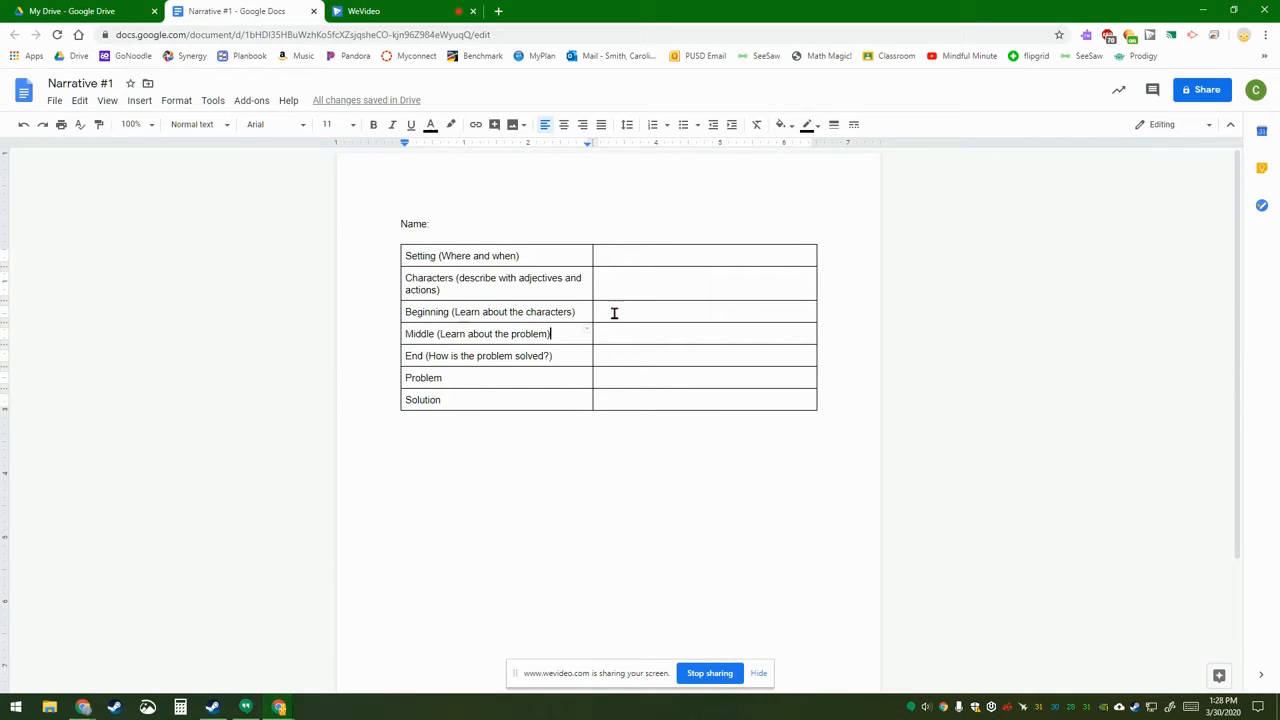
left_click(468, 466)
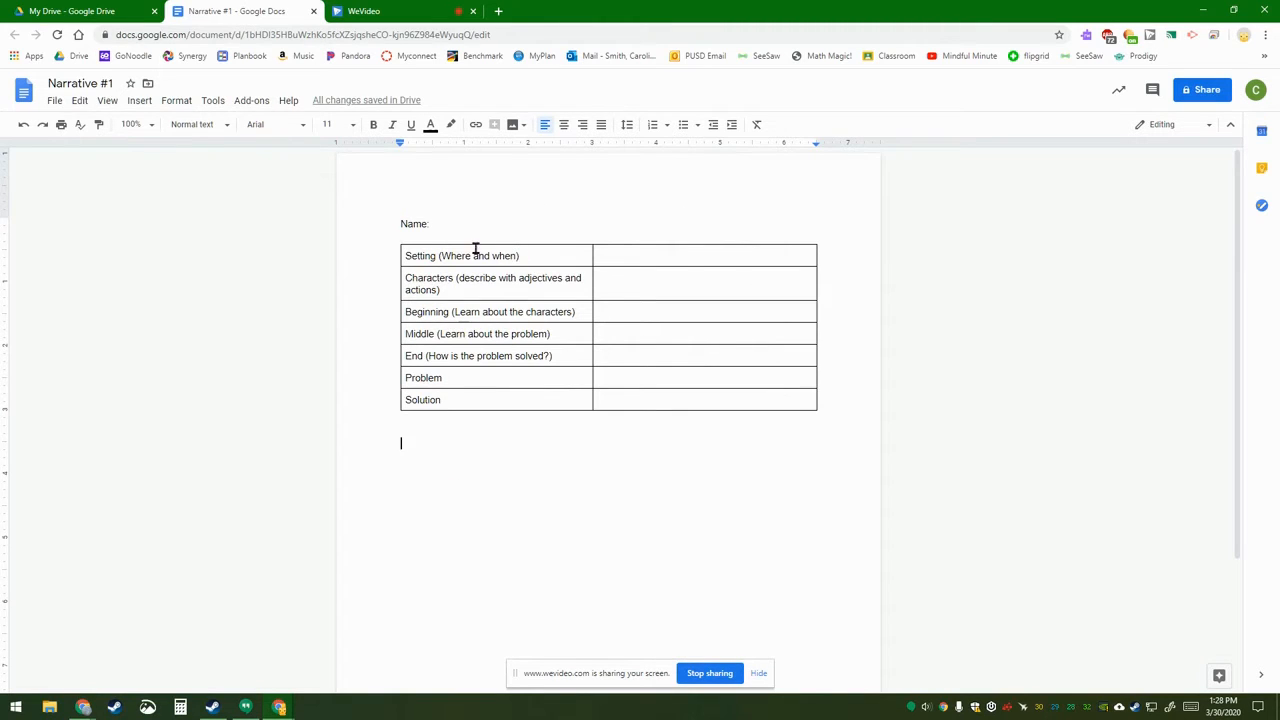
Switch to Google Classroom in a new browser tab and start a new assignment in the demo class's classwork.
left_click(498, 11)
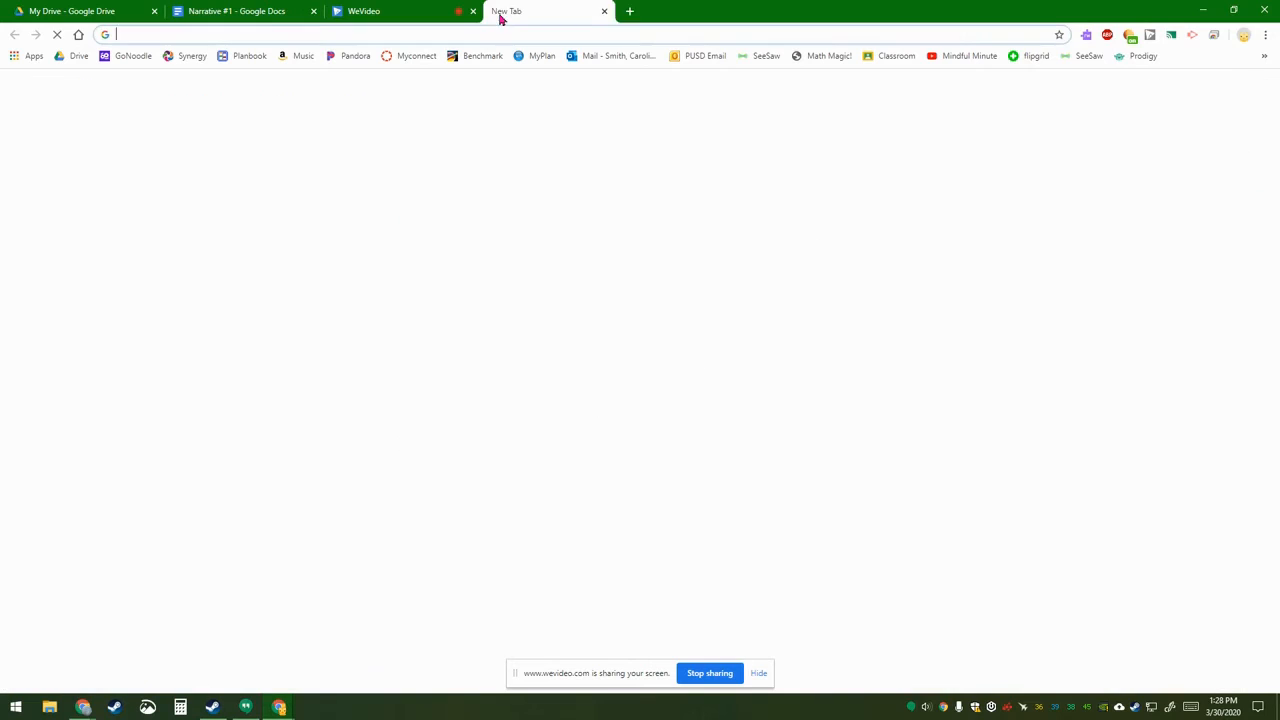
type("cla")
key("Return")
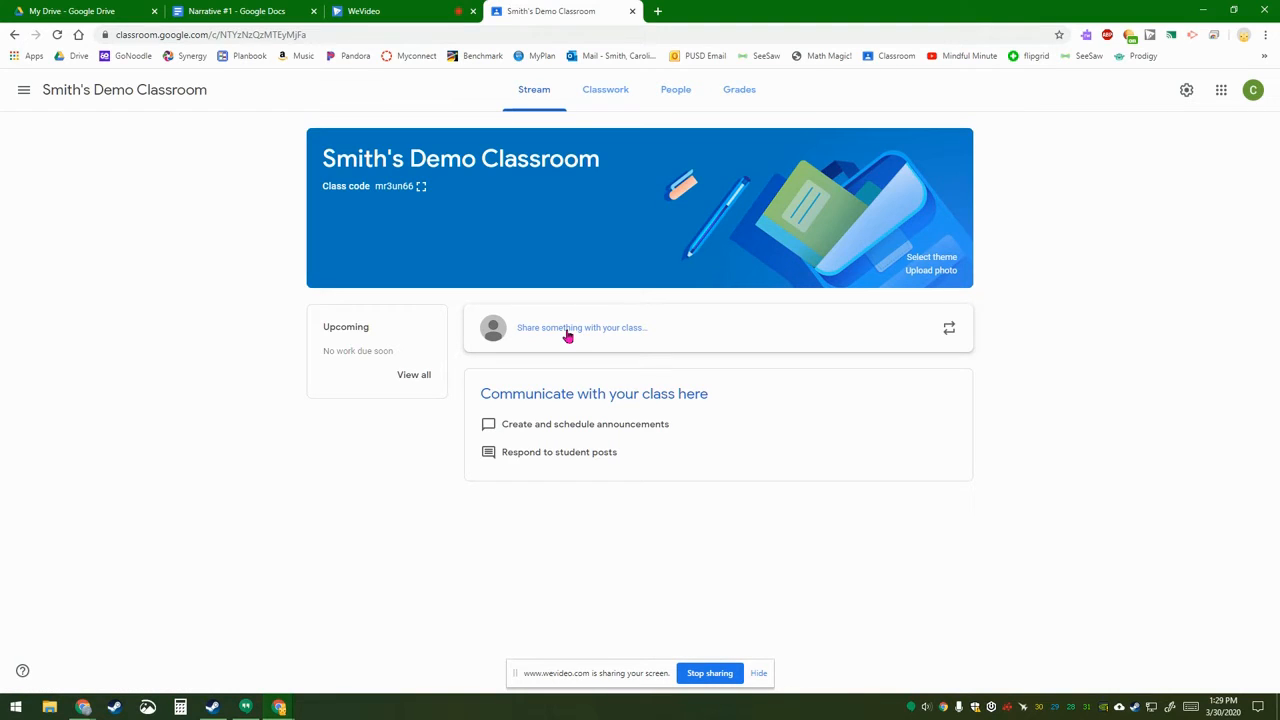
left_click(607, 93)
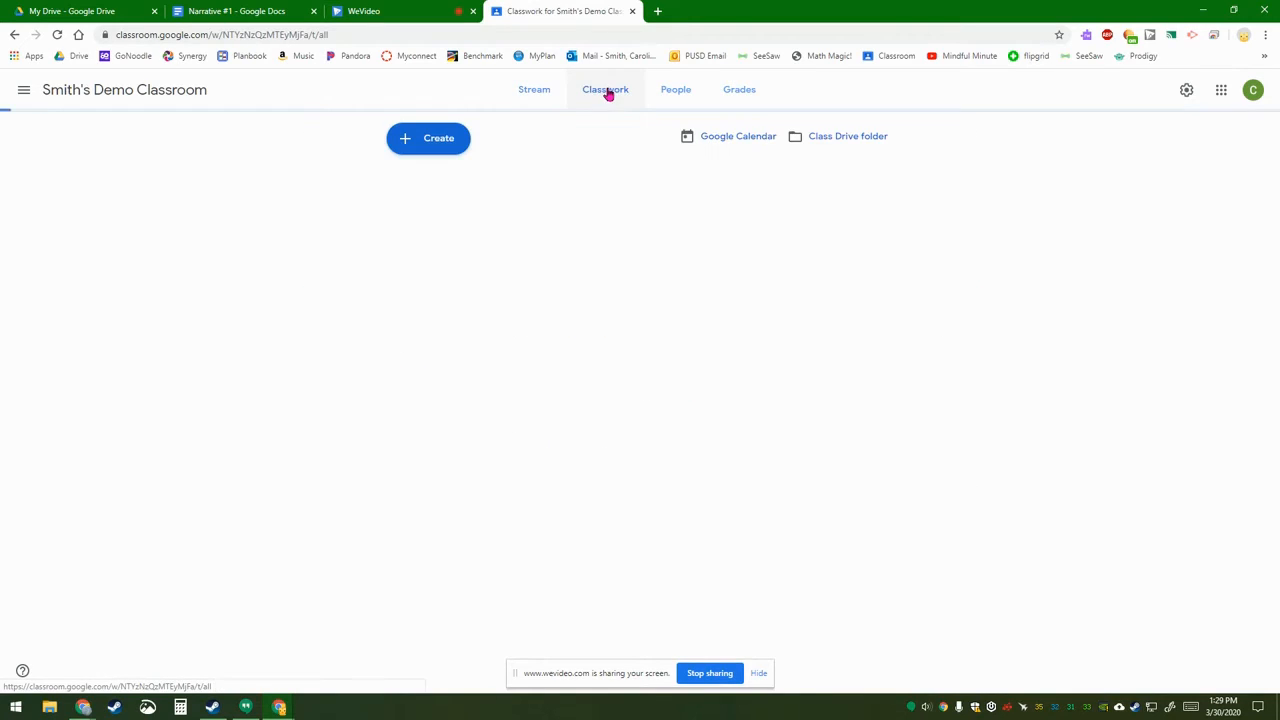
left_click(421, 144)
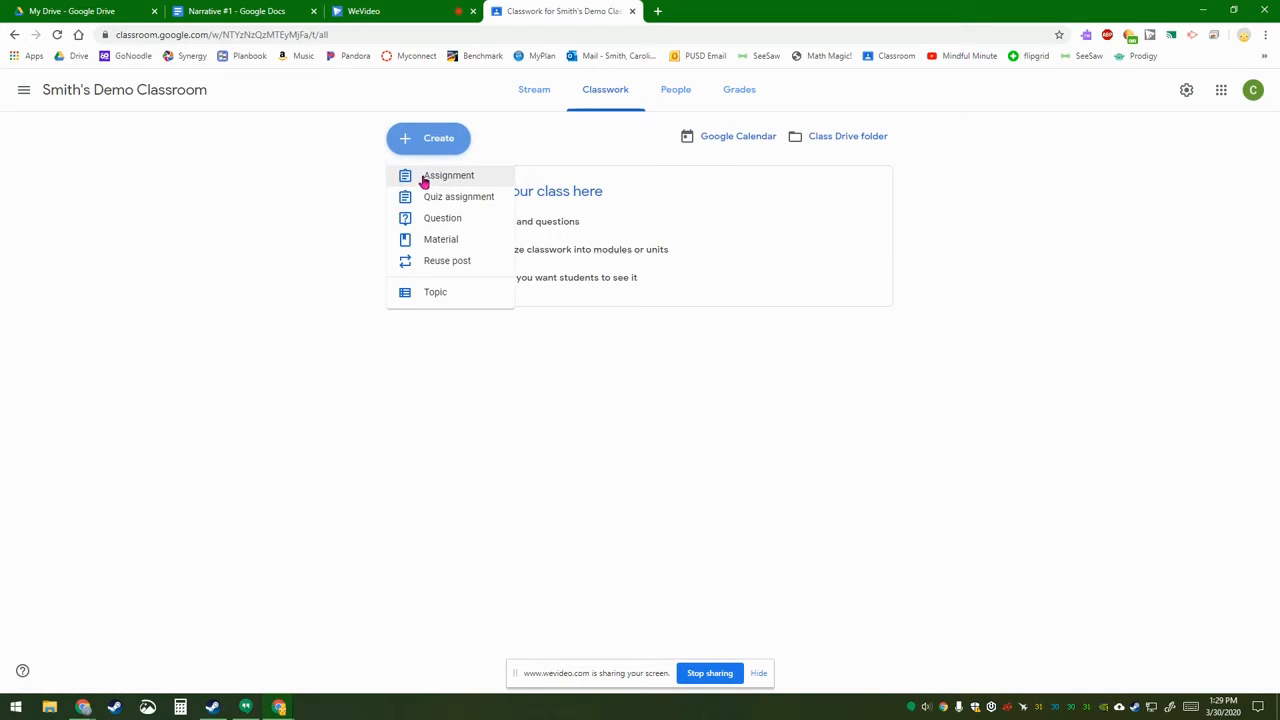
left_click(437, 184)
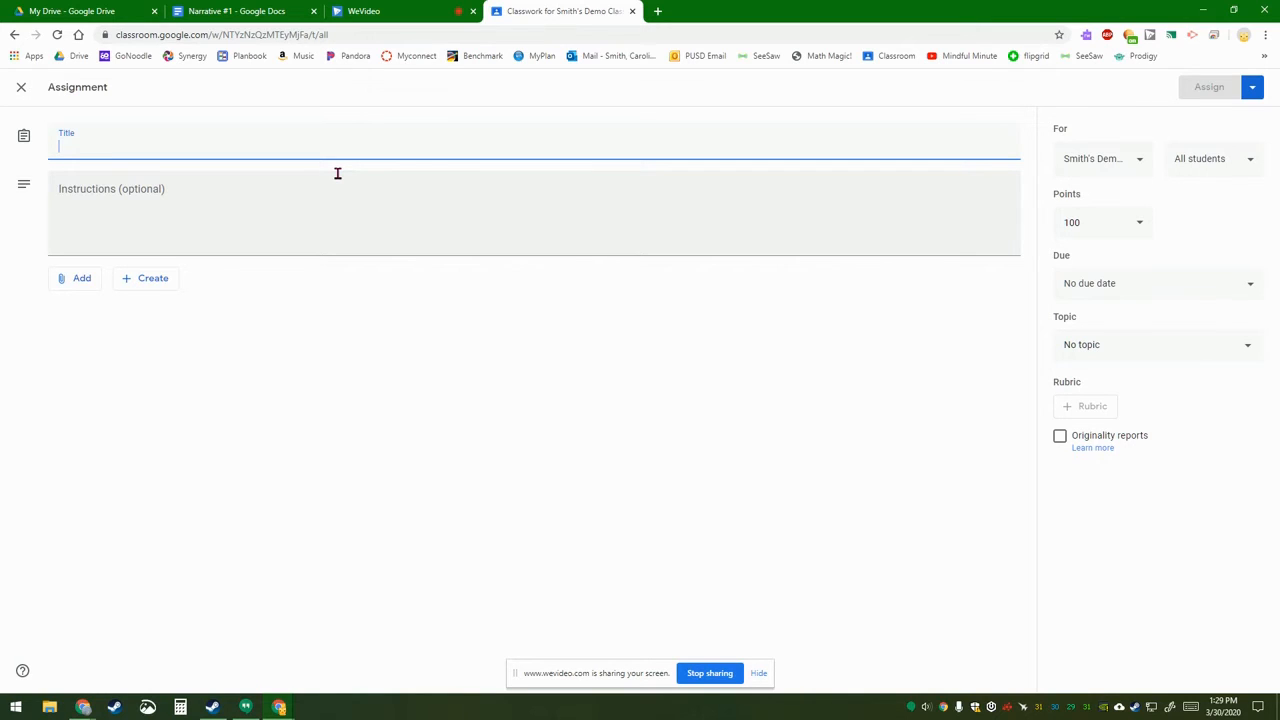
Title the assignment "Narrative #1" and enter the instructions "Please complete the Graphic Organizer by Friday.".
type("Narrative #1")
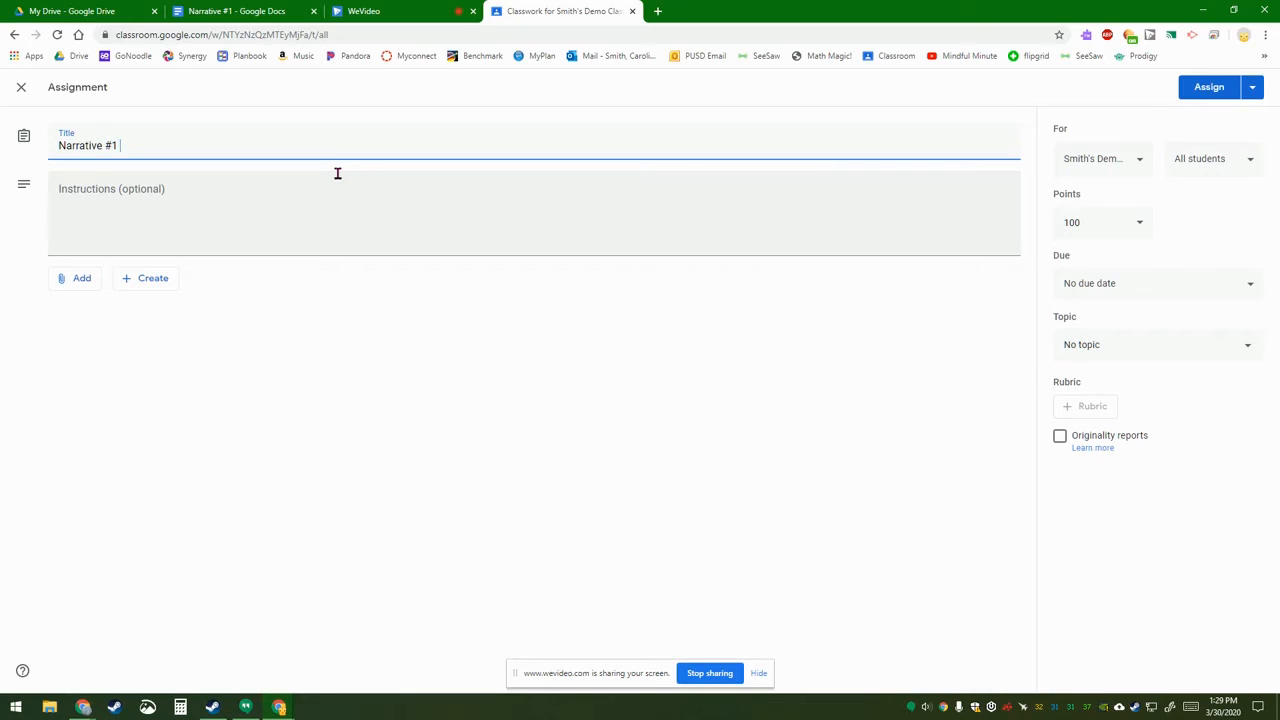
left_click(329, 186)
type("Please complete the Graphic Organiz")
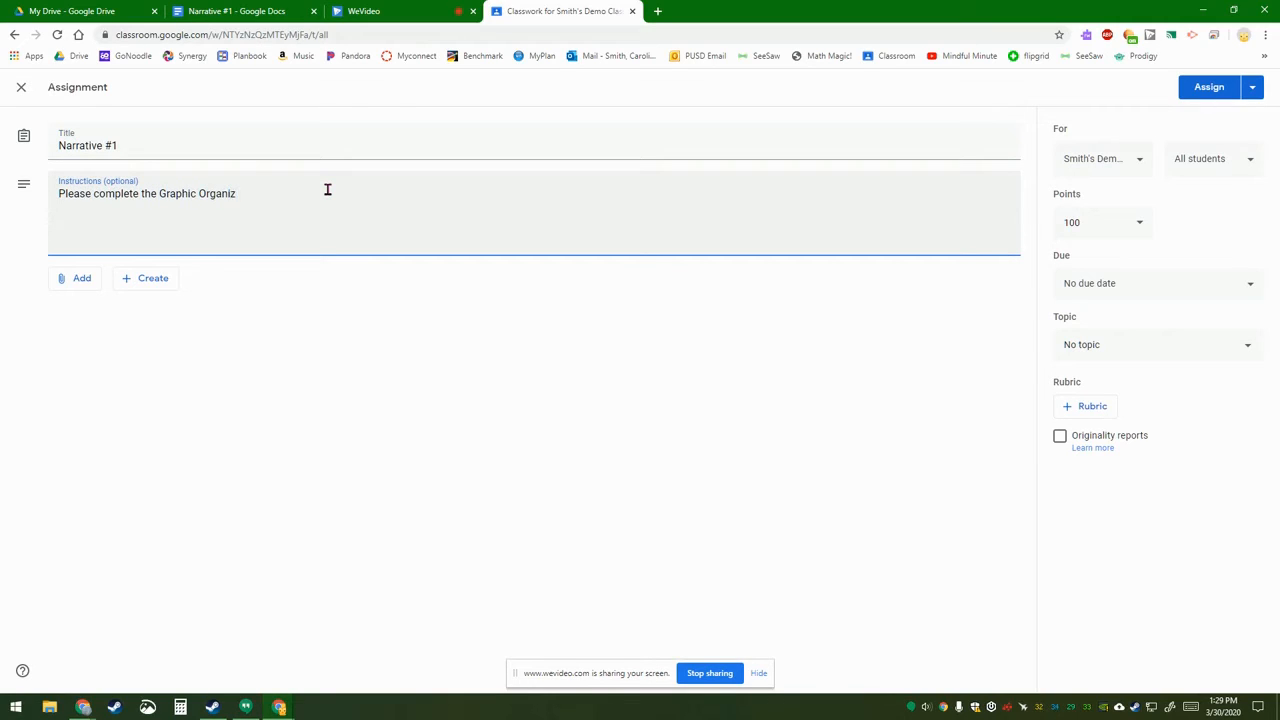
type("er by Friday.")
Attach the Narrative #1 document from Google Drive and set it to make a copy for each student.
left_click(77, 282)
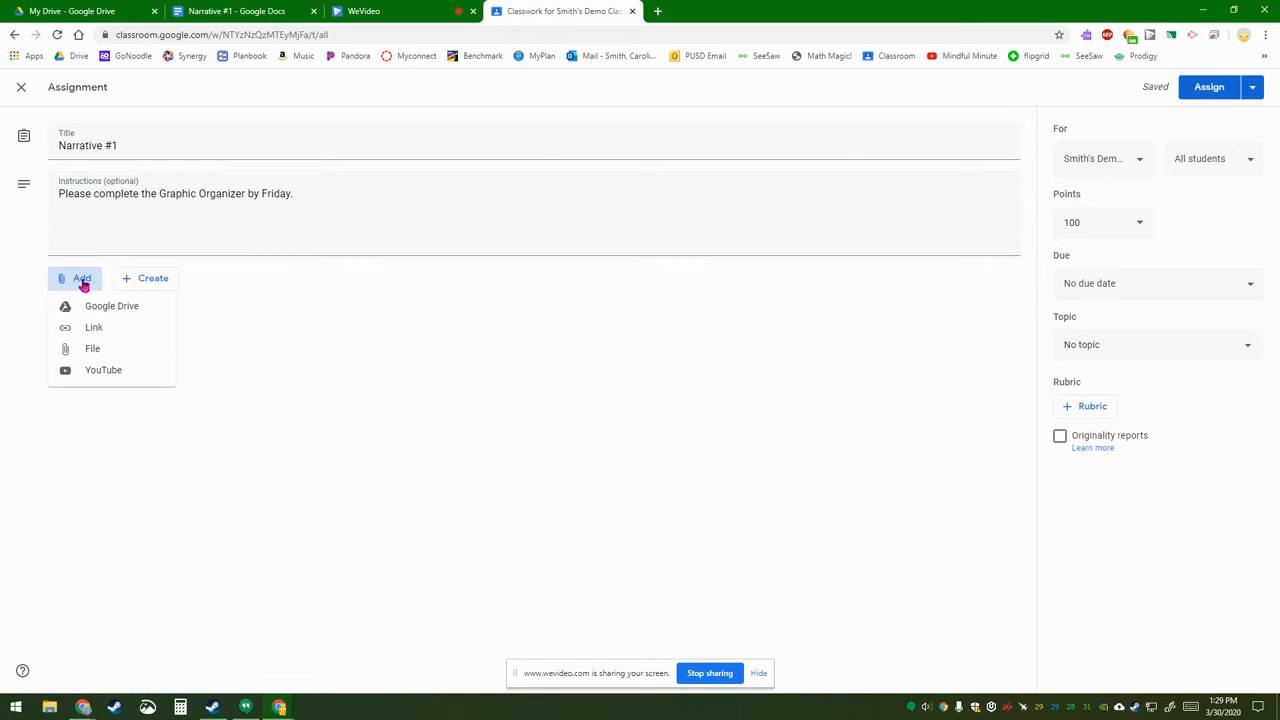
left_click(83, 310)
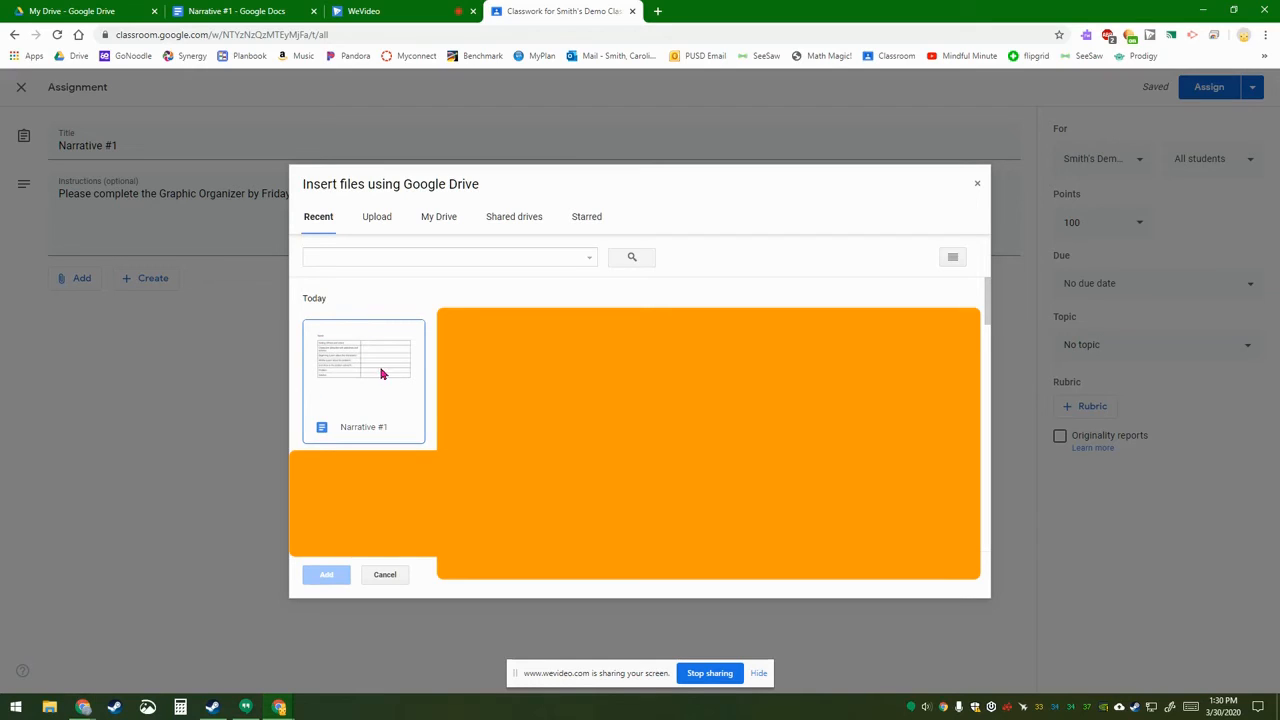
left_click(366, 378)
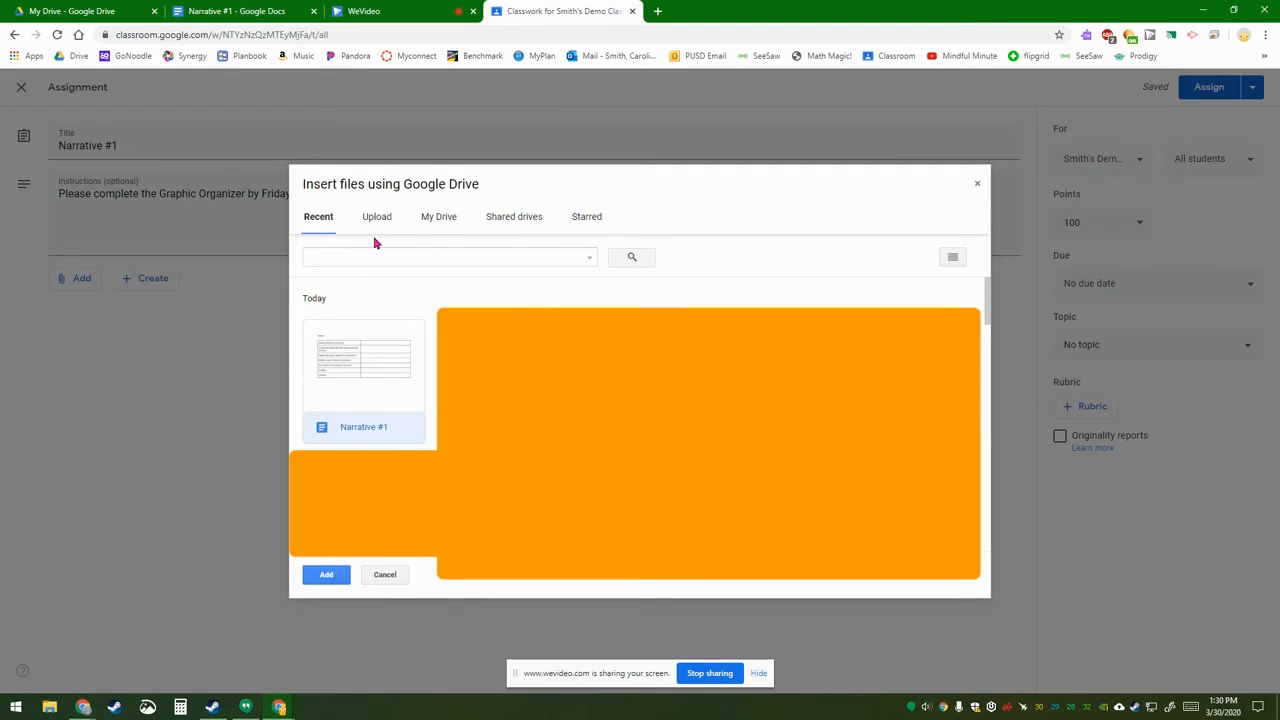
left_click(333, 578)
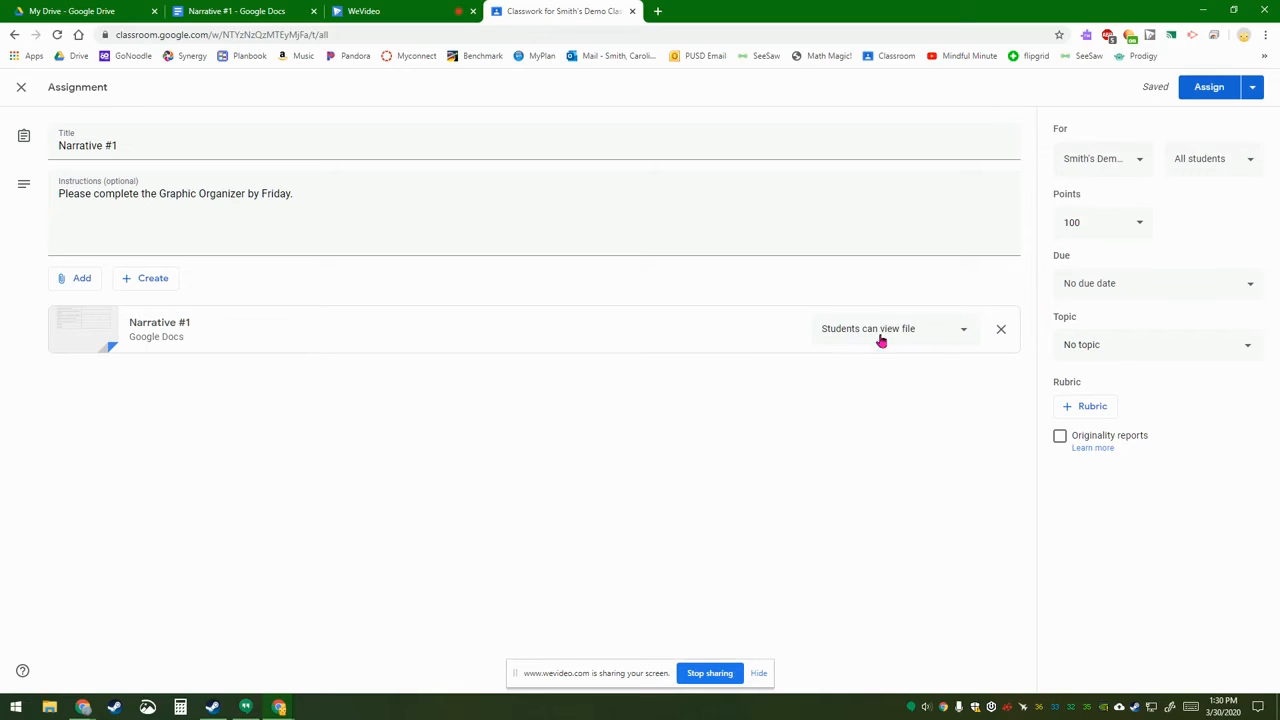
left_click(962, 334)
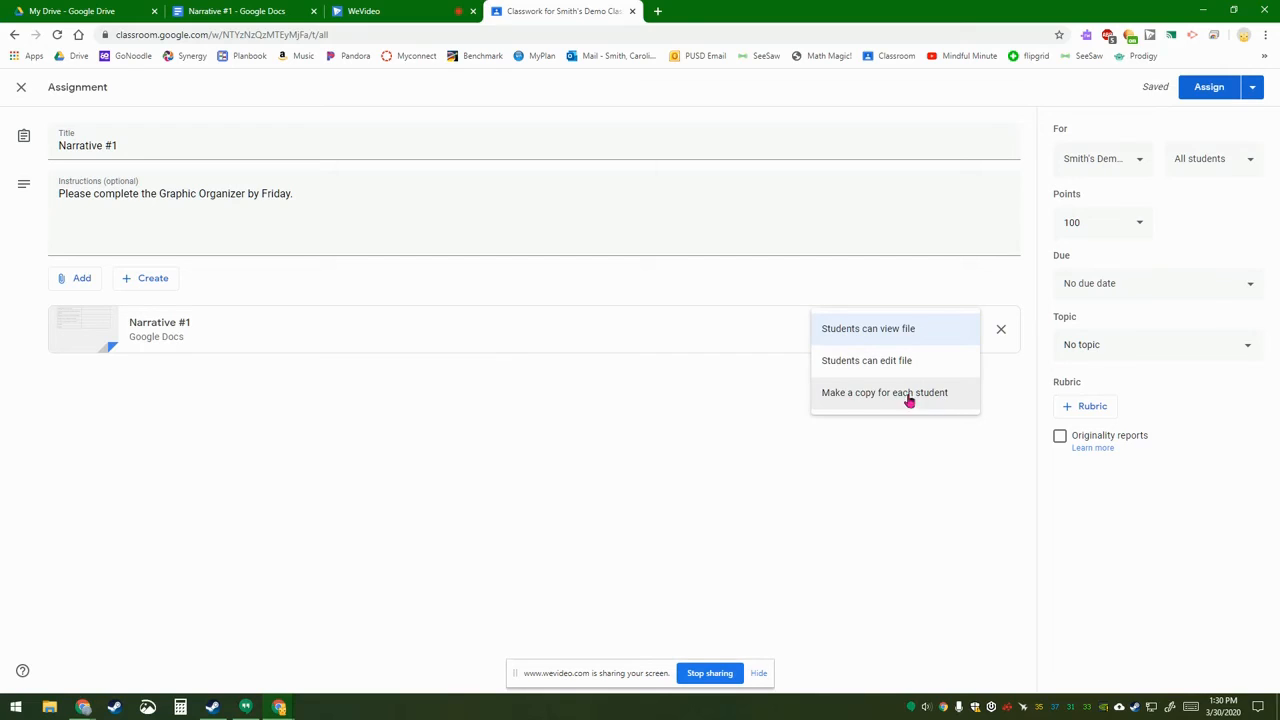
left_click(885, 395)
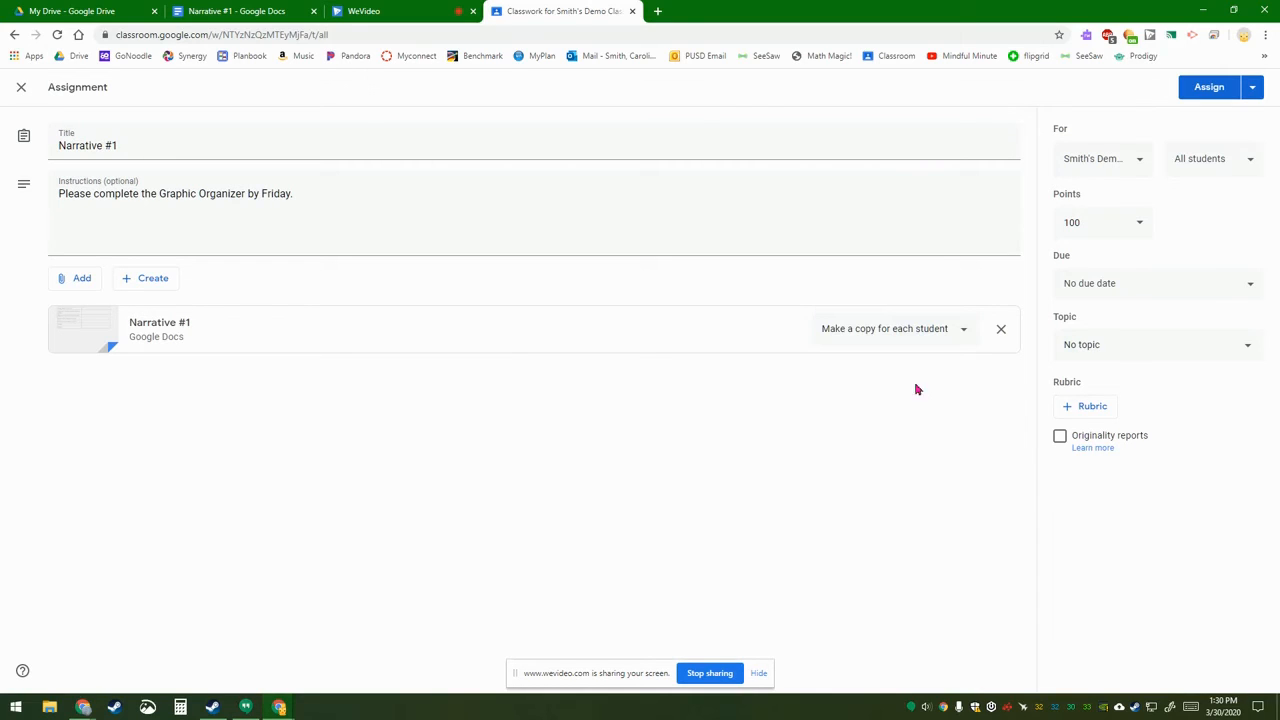
Set the assignment's due date to Apr 3, 2020.
left_click(1128, 288)
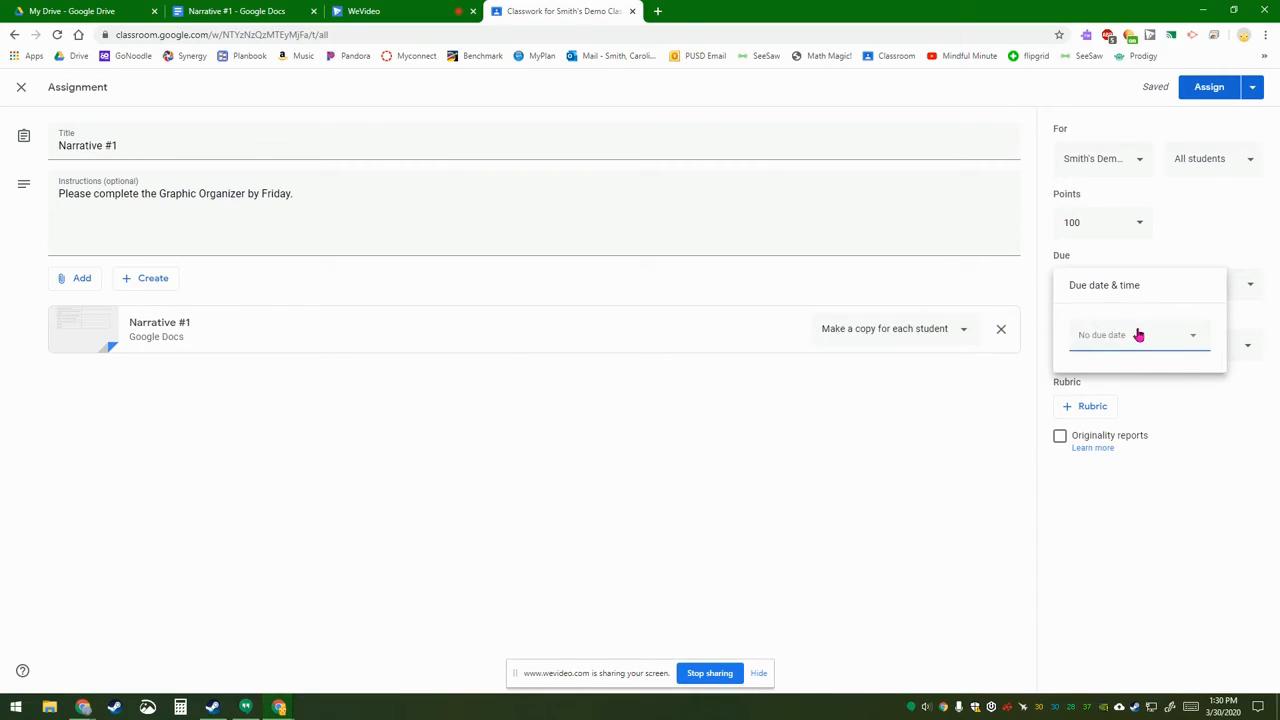
left_click(1138, 335)
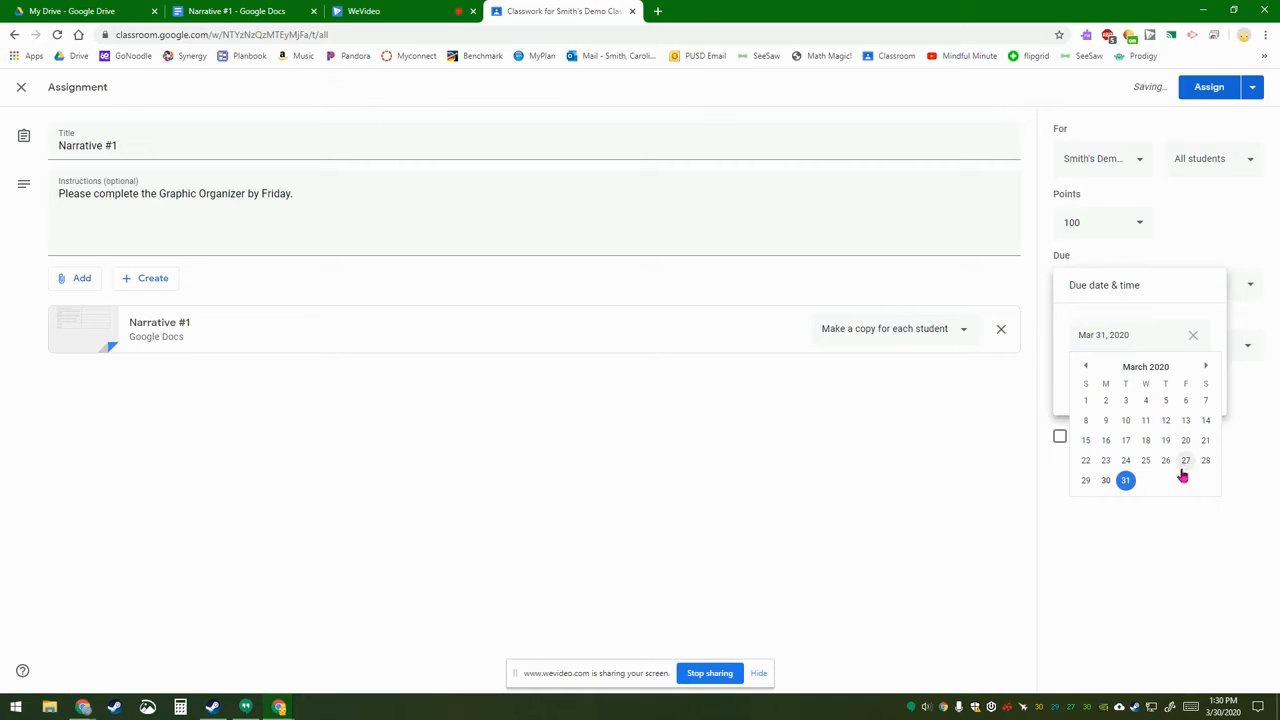
left_click(1205, 366)
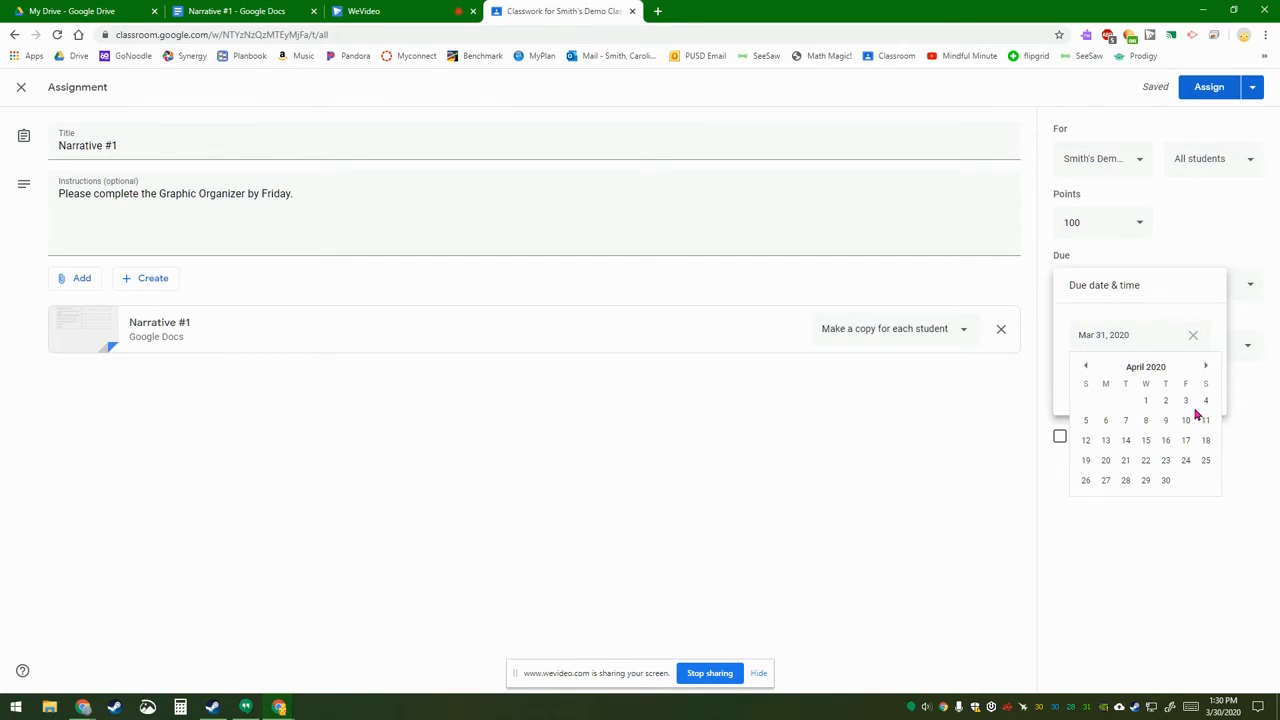
left_click(1185, 401)
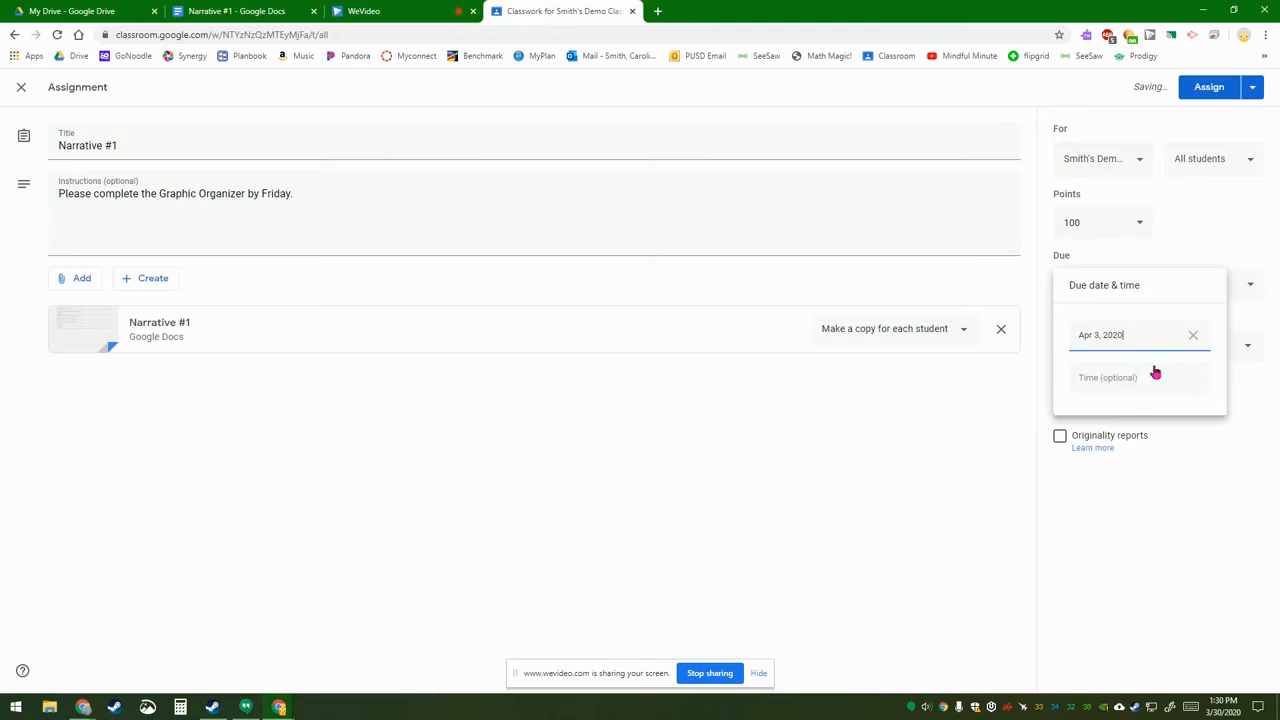
left_click(979, 479)
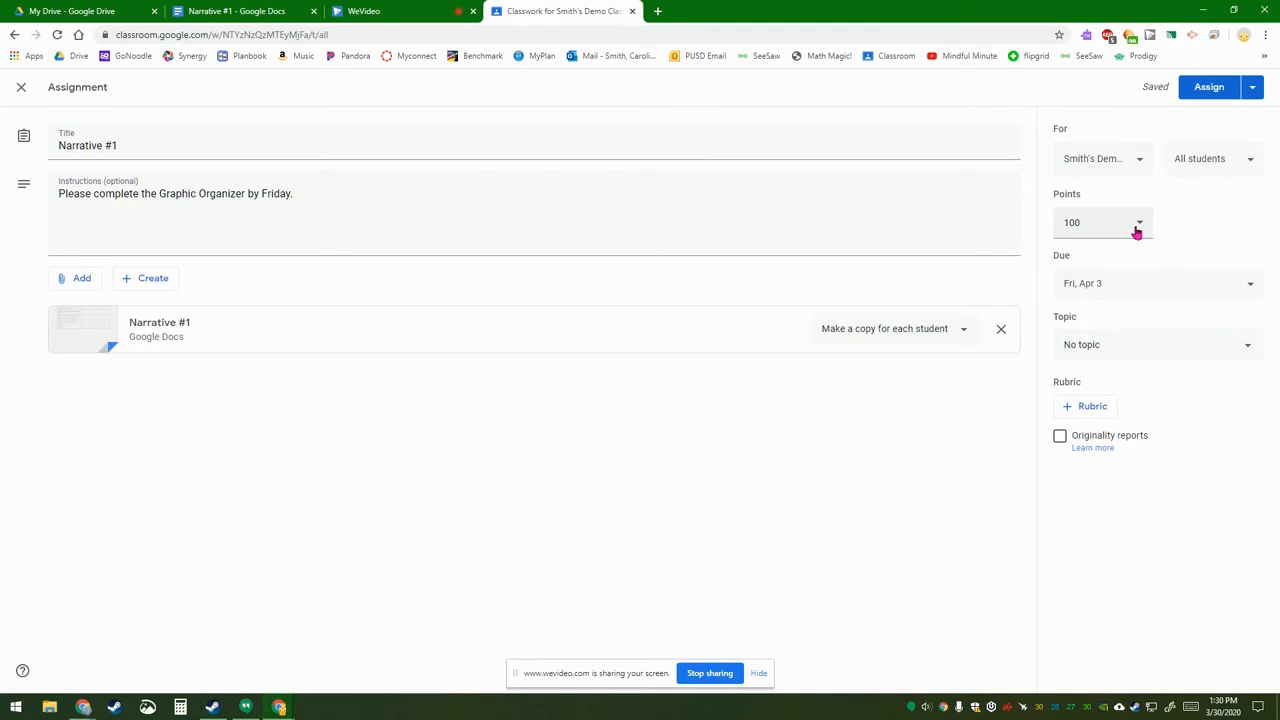
Mark the assignment as ungraded and create a rubric with a first criterion titled "Narrative".
left_click(1140, 227)
left_click(1090, 257)
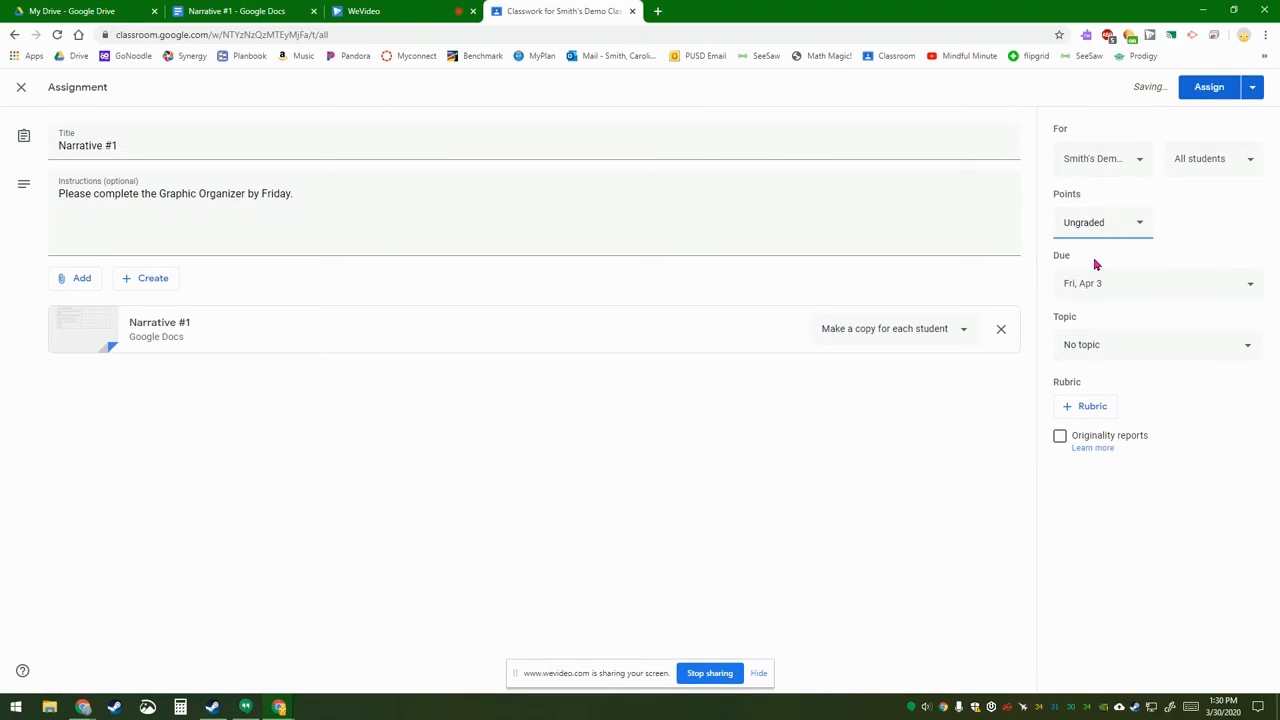
left_click(1086, 410)
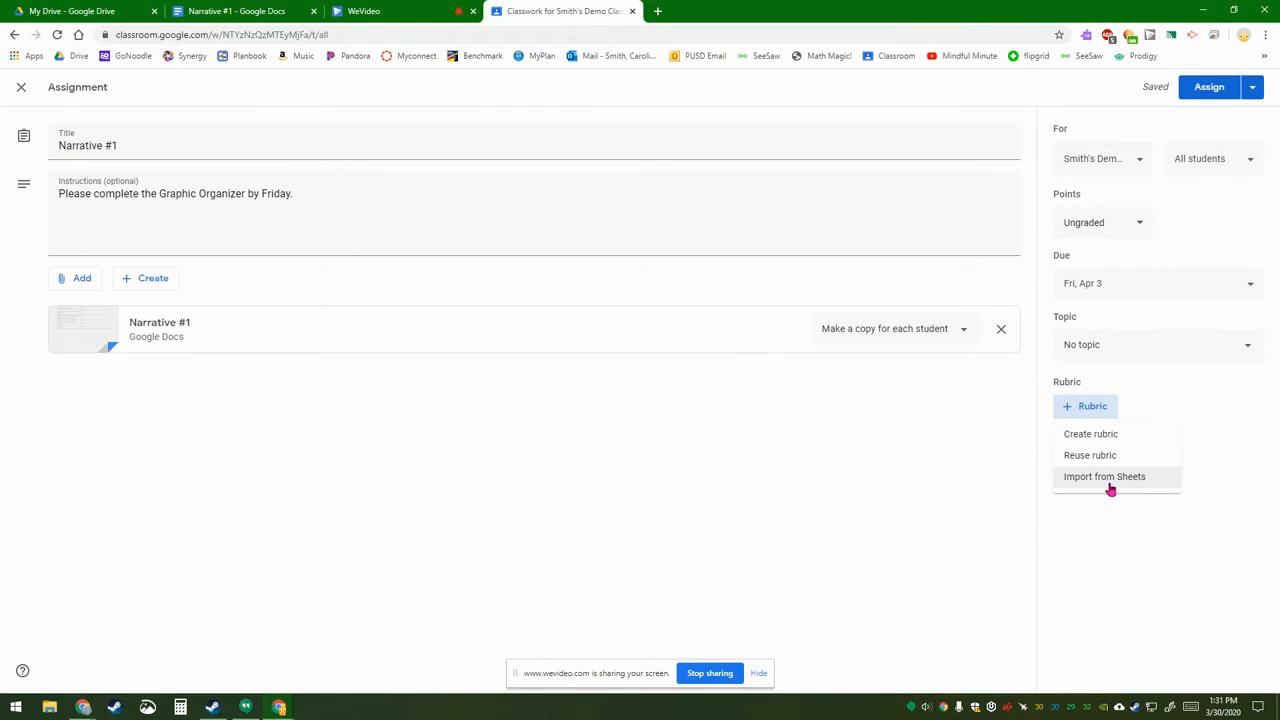
left_click(1106, 437)
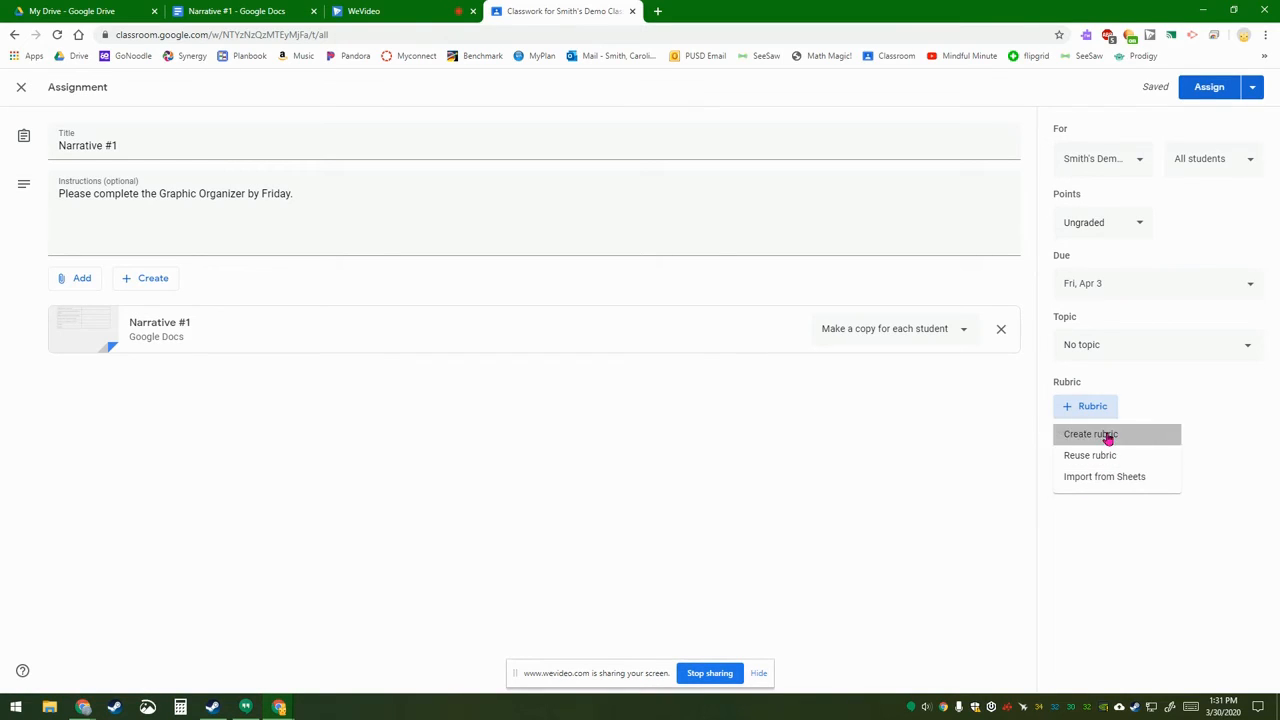
left_click(293, 266)
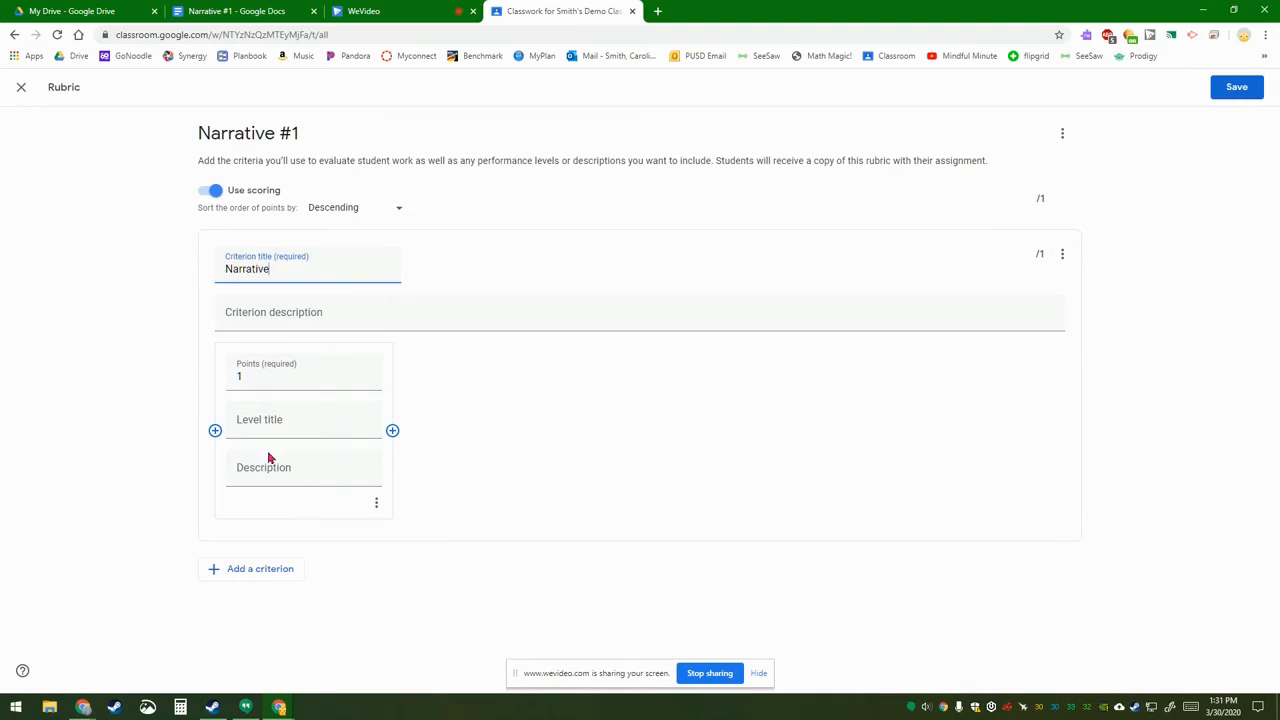
Fill in the first rubric level as 3 points, "Grade Level", described as "This narrative has a clear beginning, middle and end.".
left_click(368, 374)
left_click(368, 373)
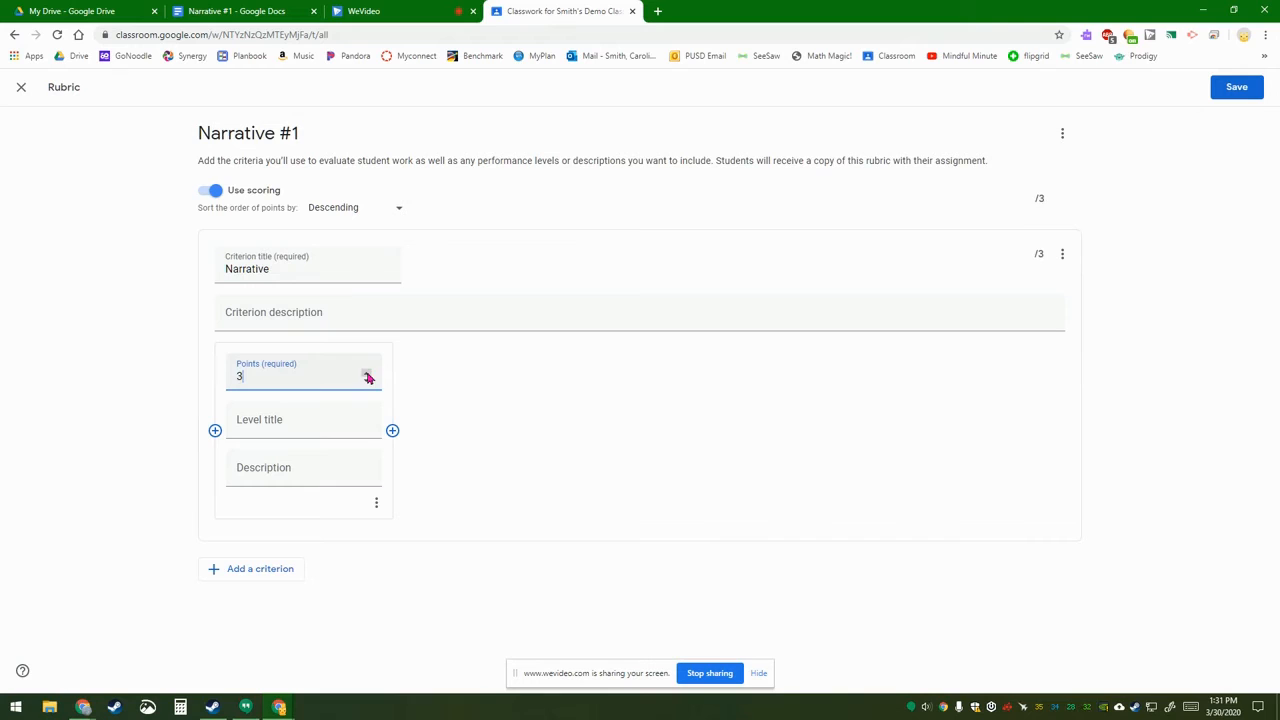
left_click(270, 430)
type("Grade Level")
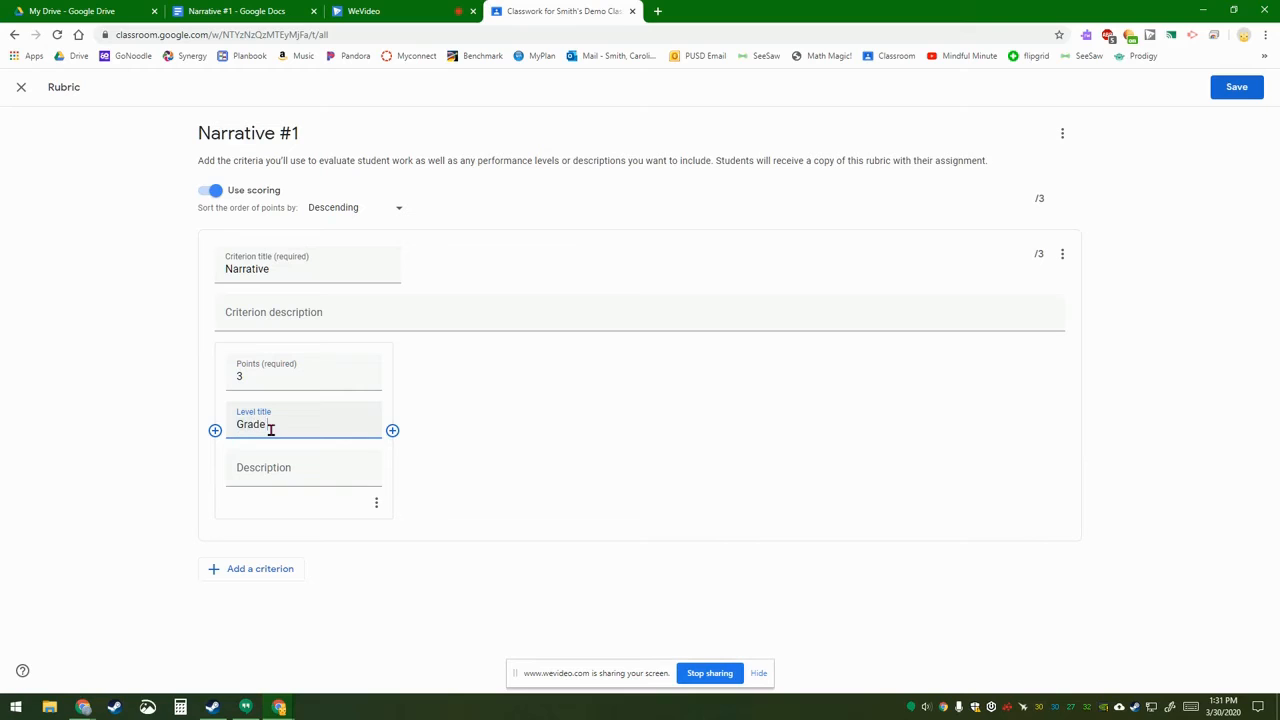
left_click(300, 477)
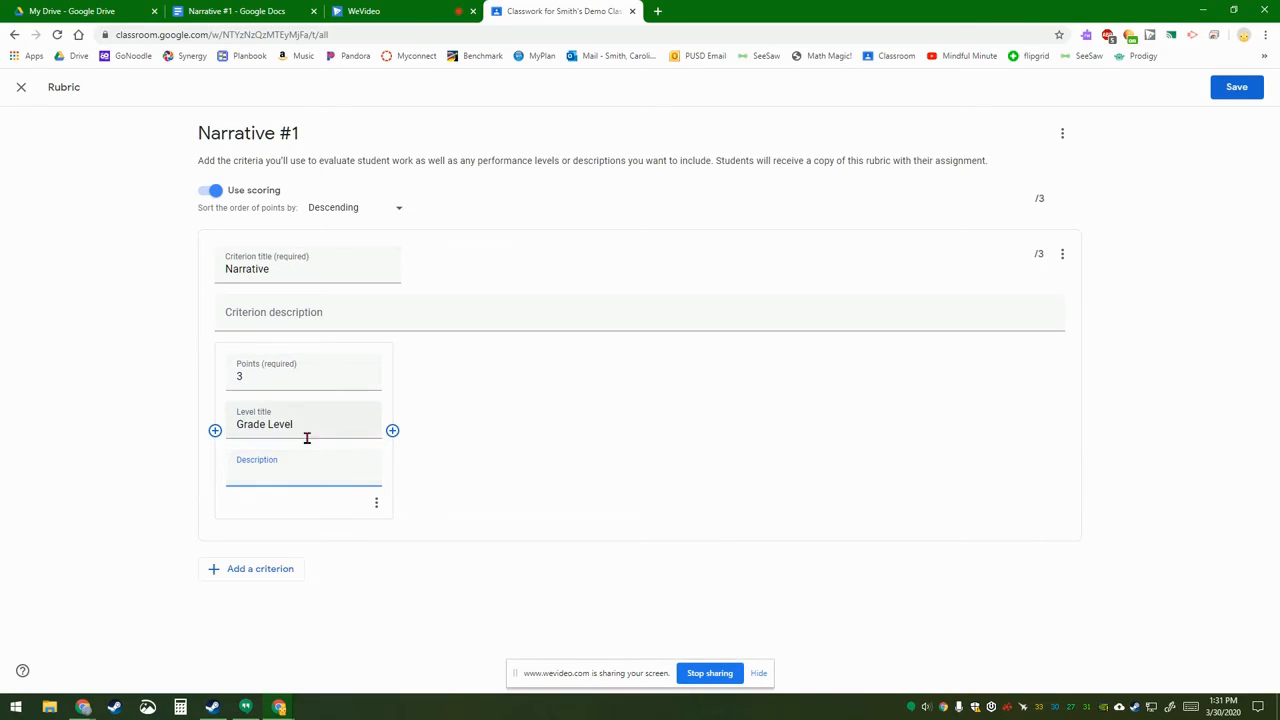
type("This n")
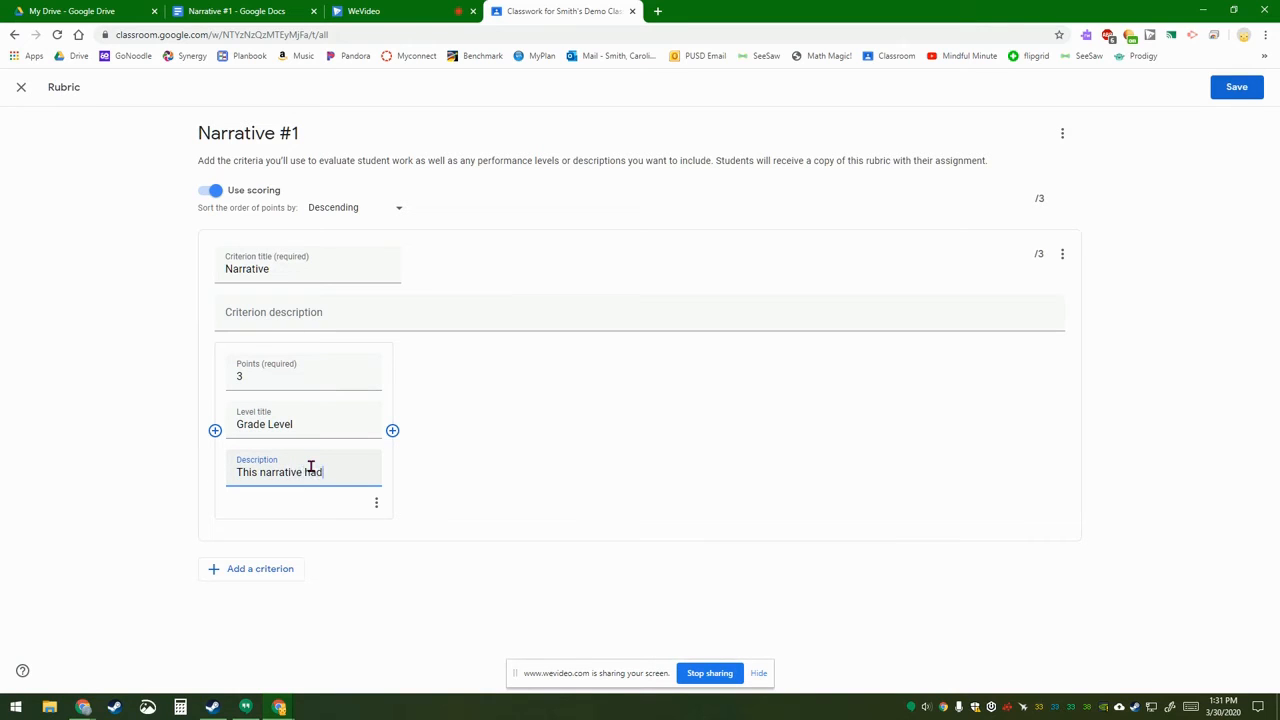
type("arrative has a clear be")
key("BackSpace")
key("BackSpace")
type("begi")
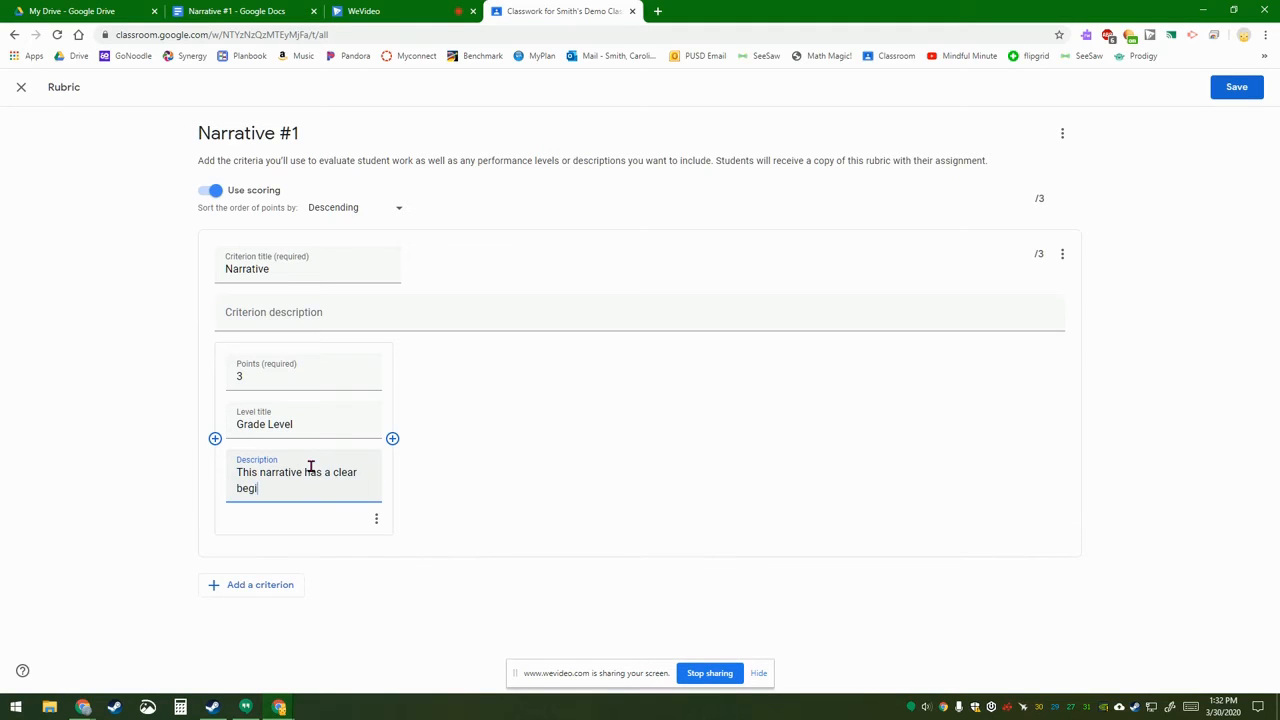
type("nning, middle and end.")
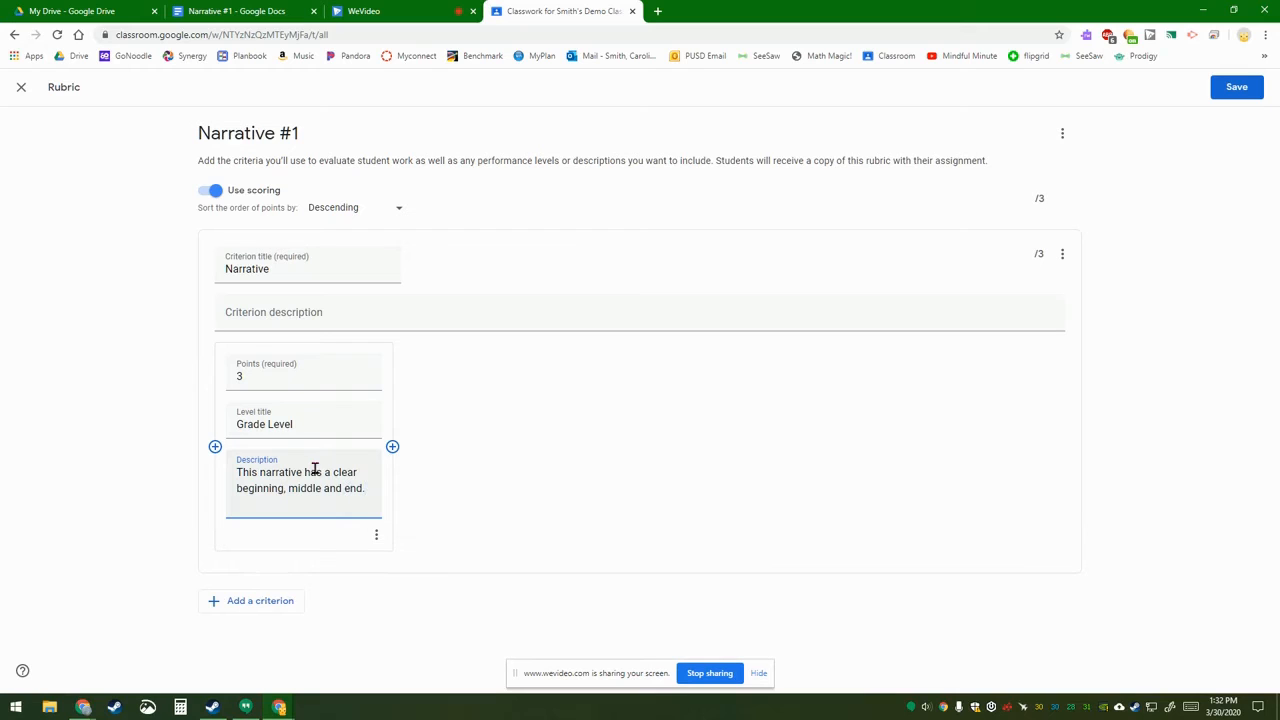
Add a second rubric level after Grade Level, worth 2 points and titled "Approaching".
left_click(392, 446)
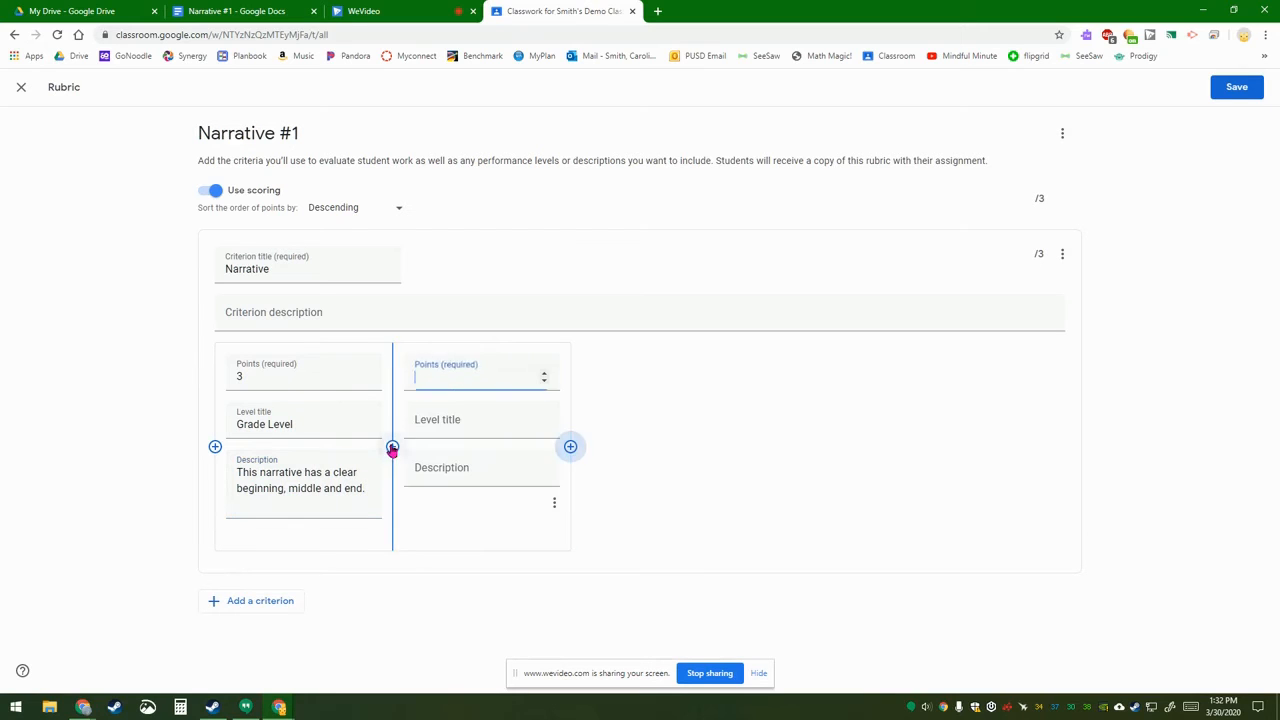
left_click(544, 380)
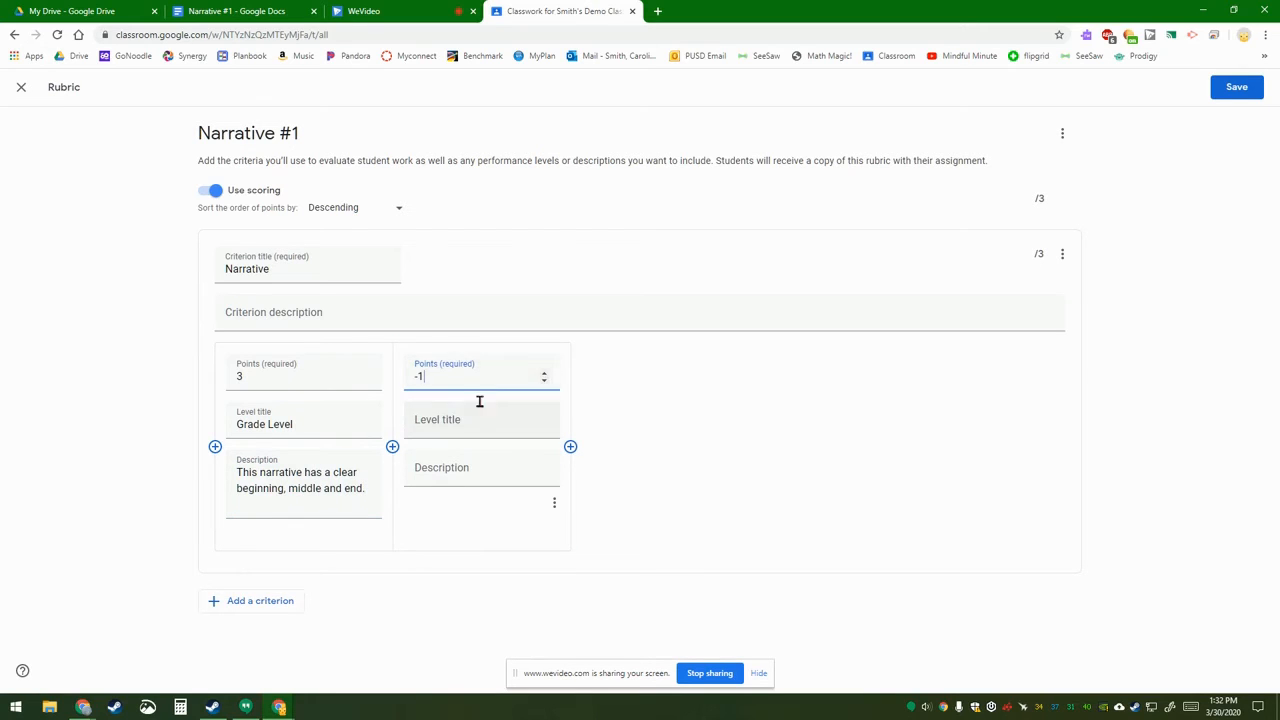
left_click(543, 377)
left_click(462, 424)
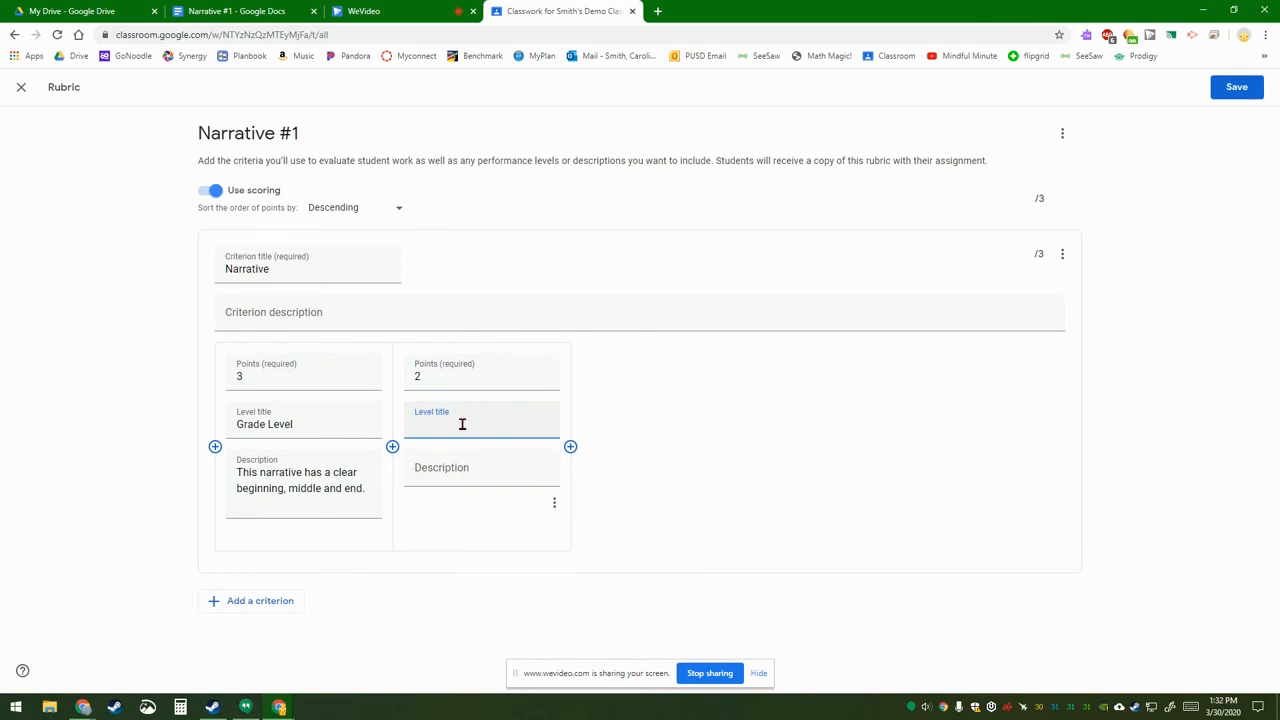
type("Approaching")
Describe the Approaching level as "This narrative is missing a clear beginning, middle or end.".
left_click(467, 475)
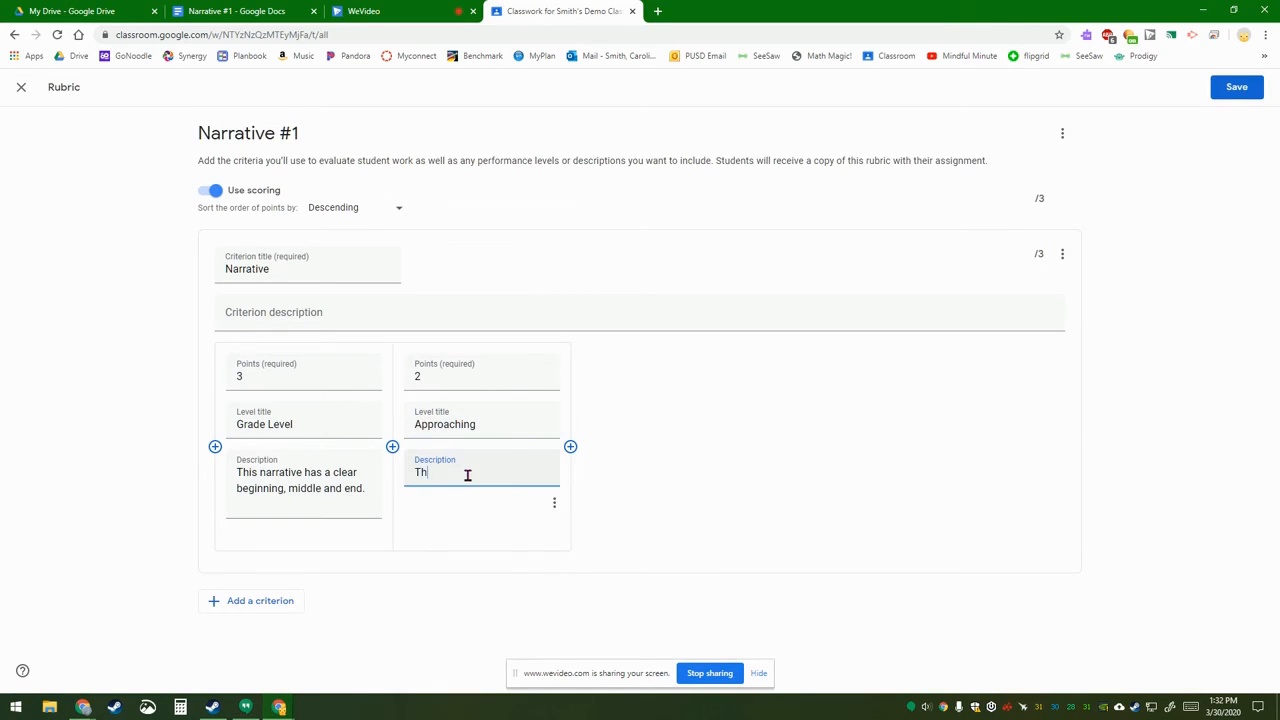
type("This narrative ")
type("has")
key("BackSpace")
key("BackSpace")
key("BackSpace")
type("is missing a c lear")
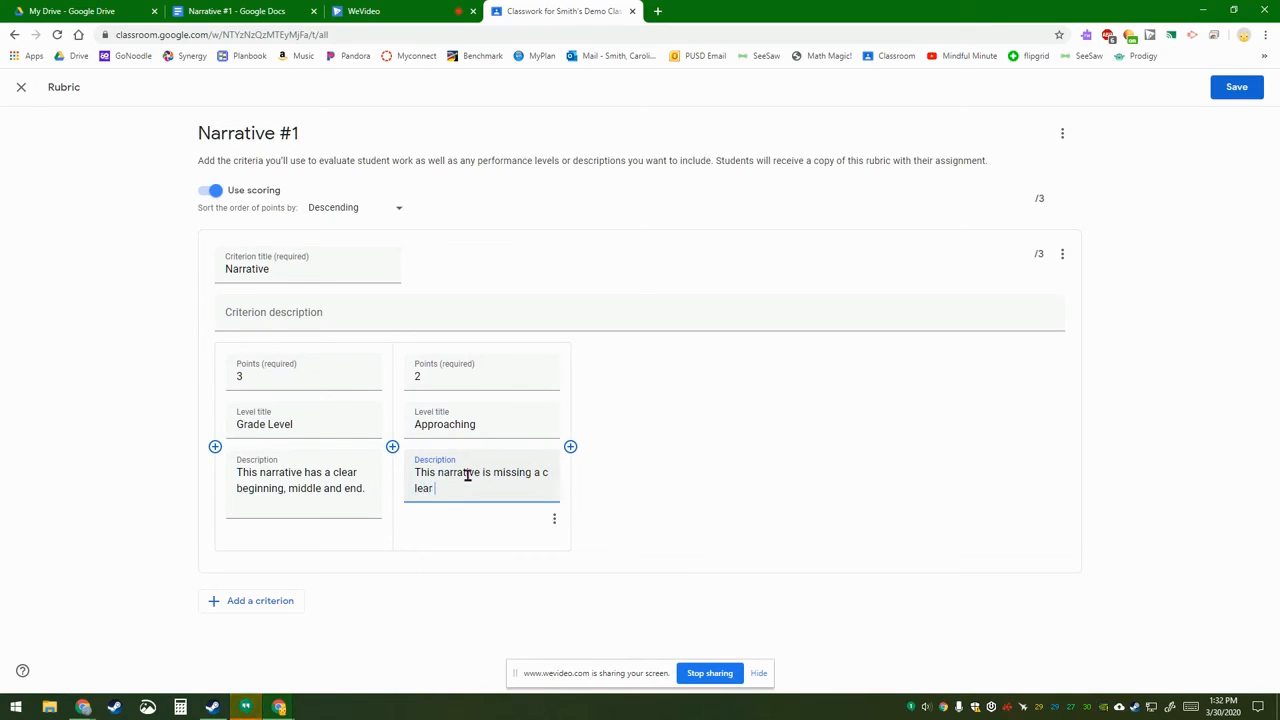
key("BackSpace")
key("BackSpace")
key("BackSpace")
type("lear beginn")
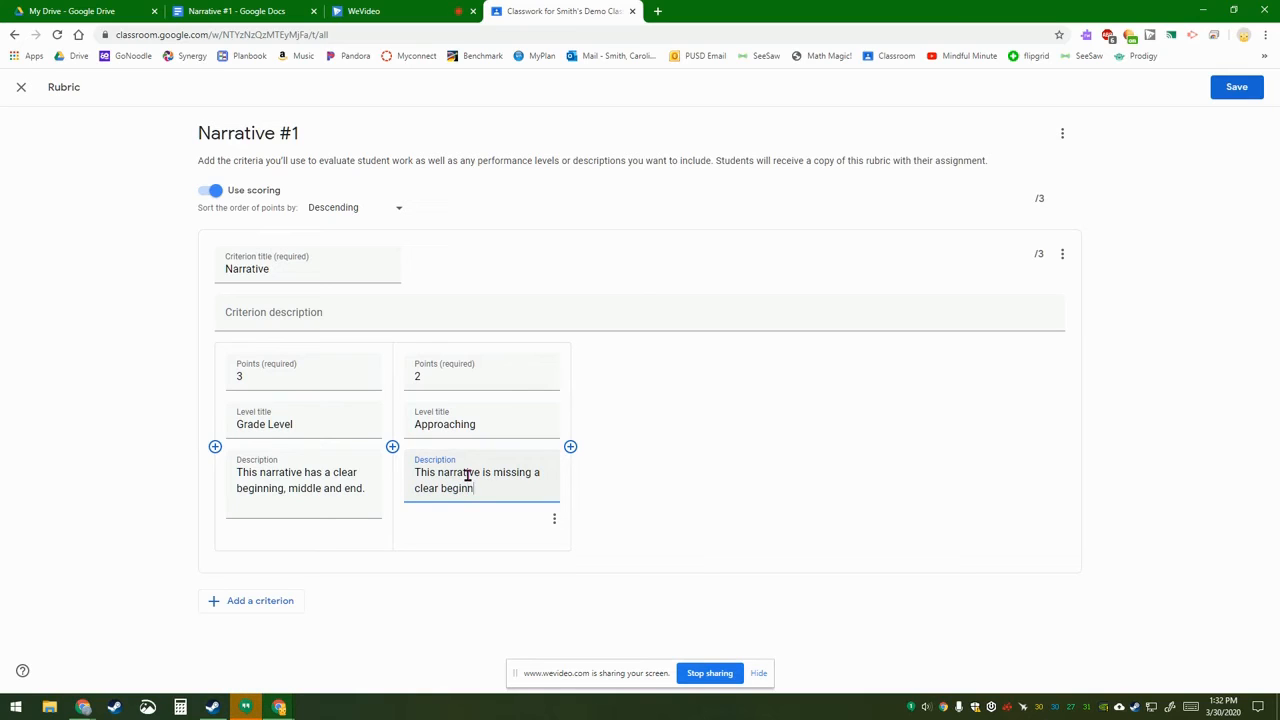
type("ing middle or end.")
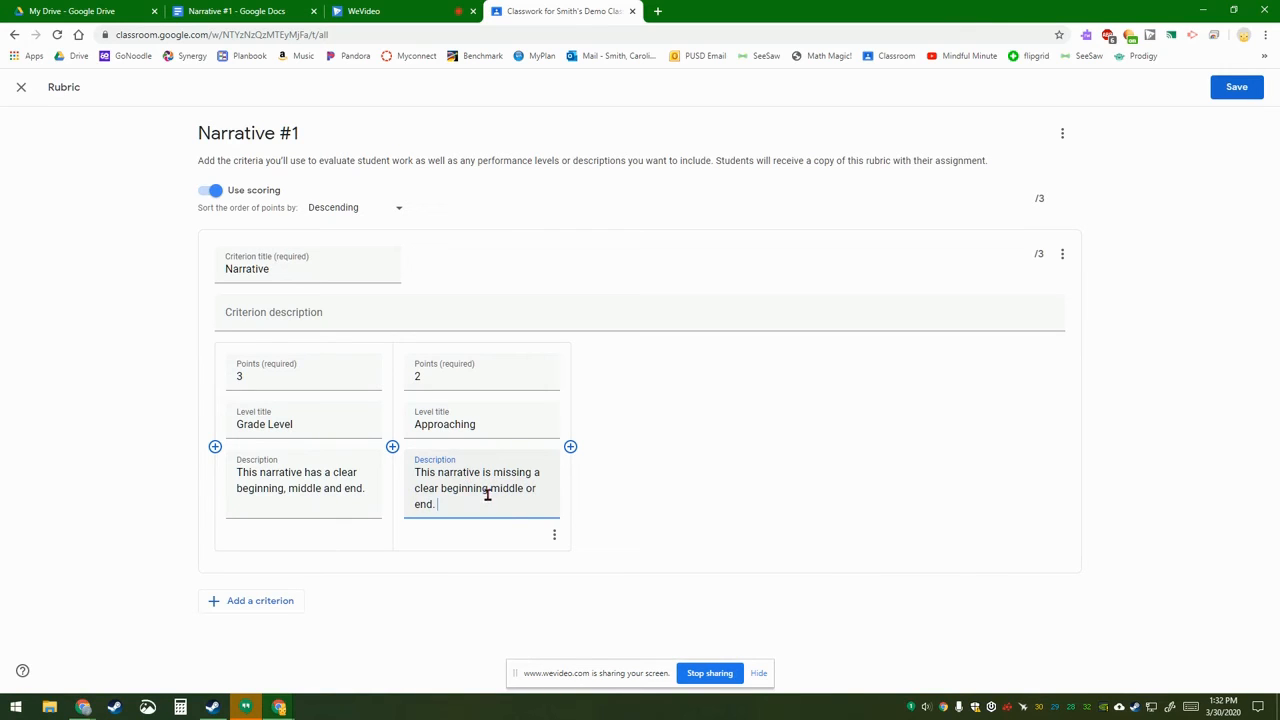
left_click(488, 489)
type(",")
Add a third rubric level after Approaching, worth 1 point and titled "Incomplete".
left_click(571, 447)
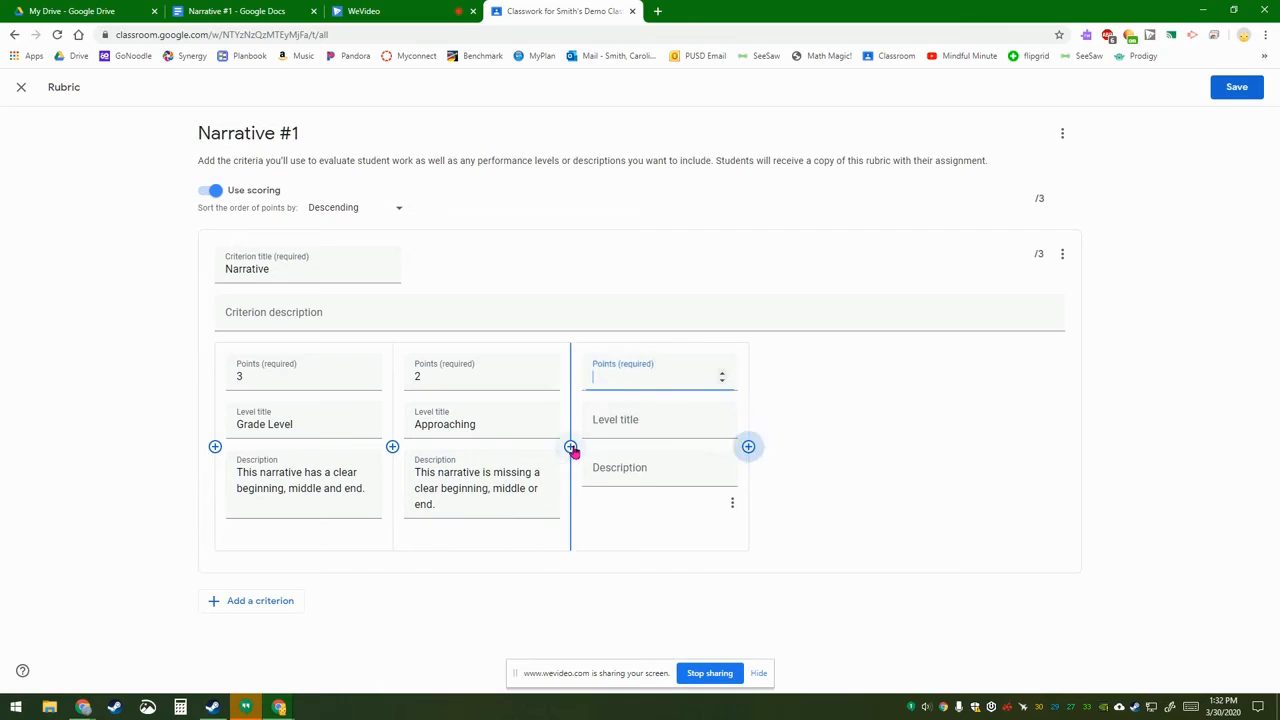
type("1")
left_click(652, 424)
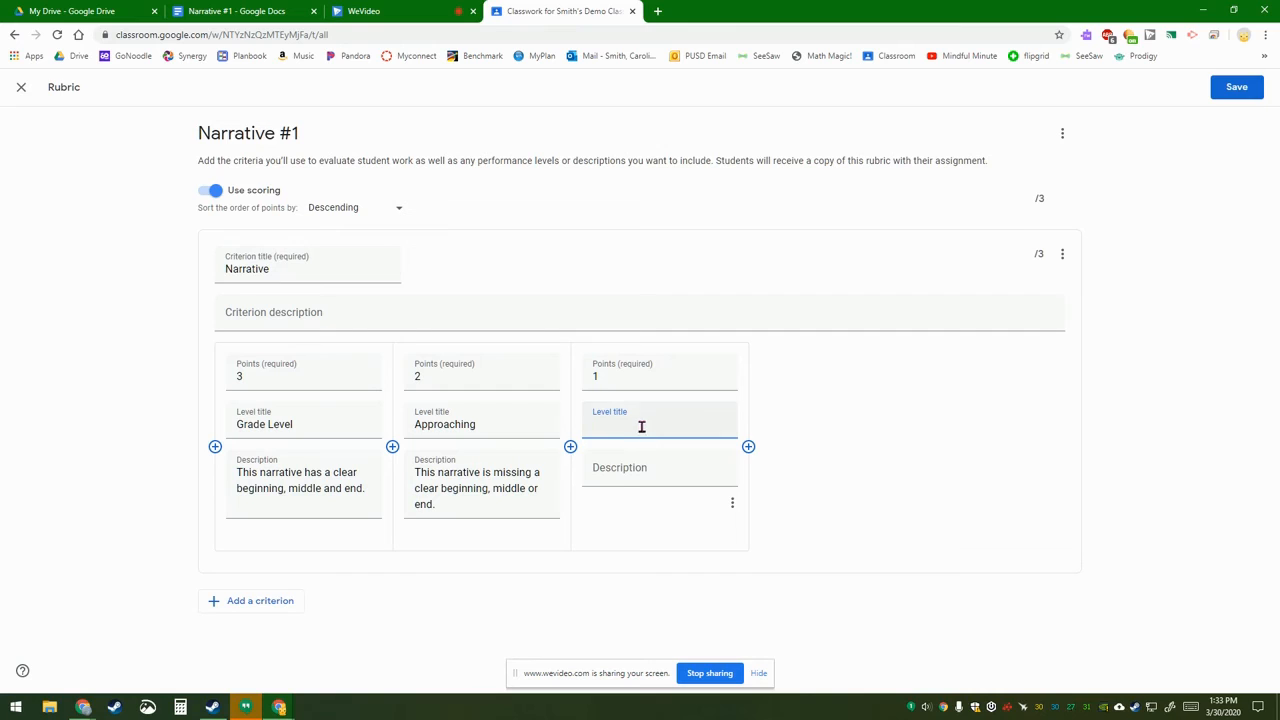
left_click(624, 477)
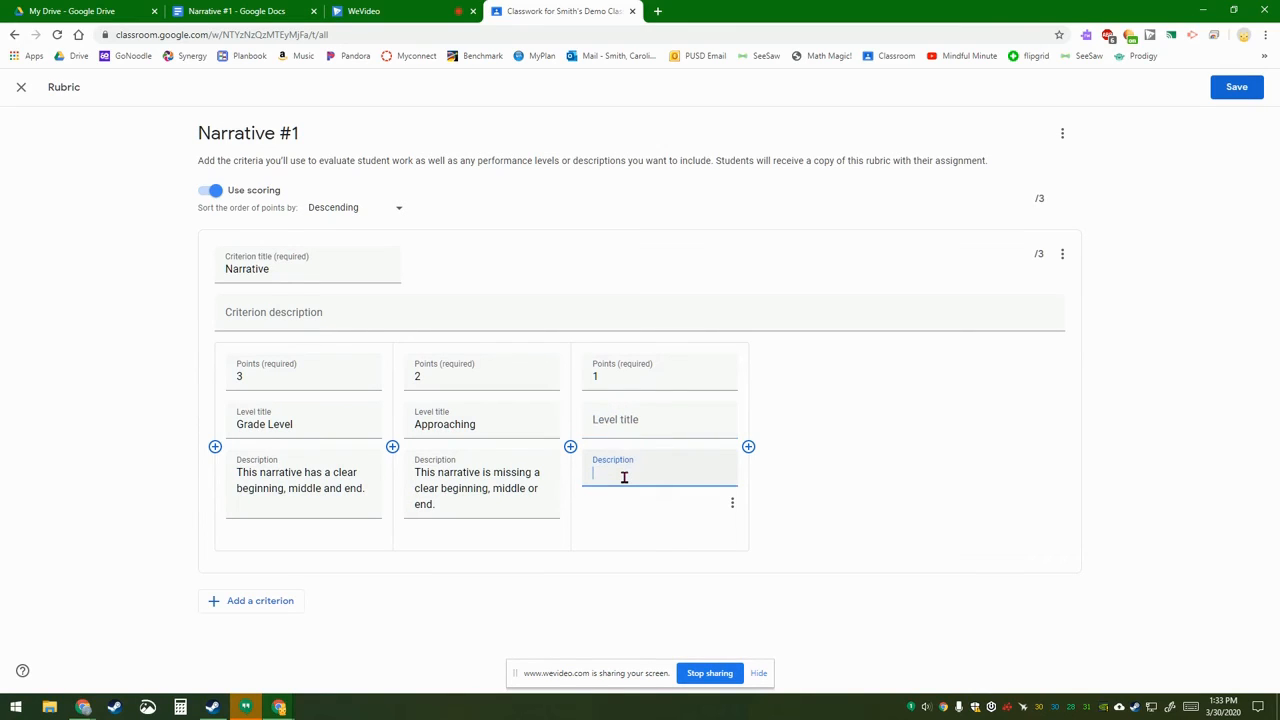
left_click(618, 418)
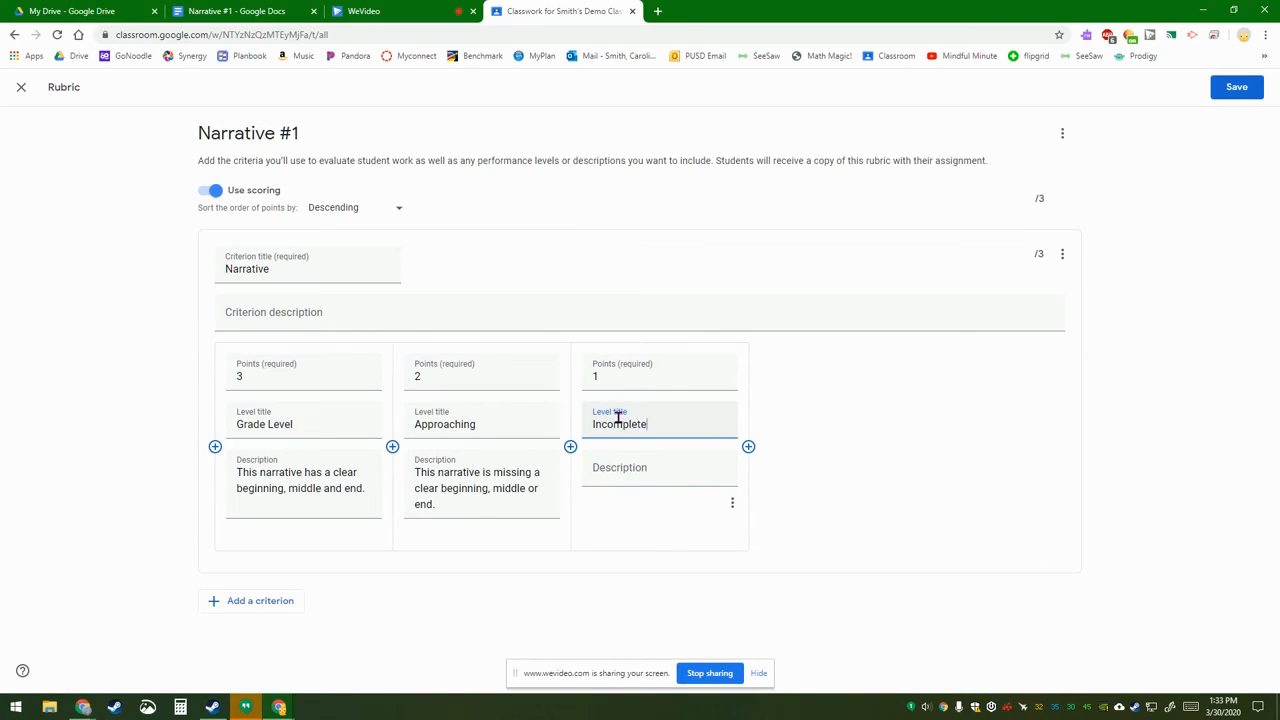
Describe the Incomplete level as "This was not written as a narrative.".
left_click(615, 474)
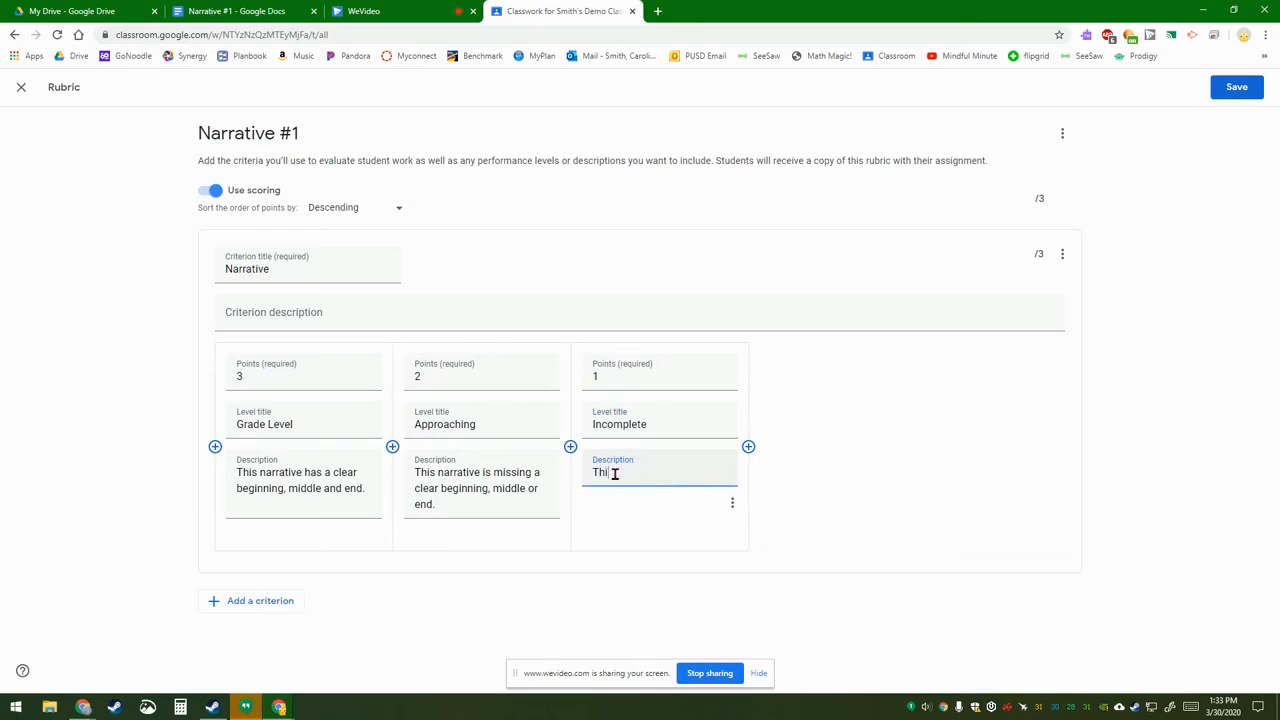
type("This was not writtne")
key("BackSpace")
key("BackSpace")
key("BackSpace")
key("BackSpace")
key("BackSpace")
key("BackSpace")
key("BackSpace")
key("BackSpace")
type("arrative.")
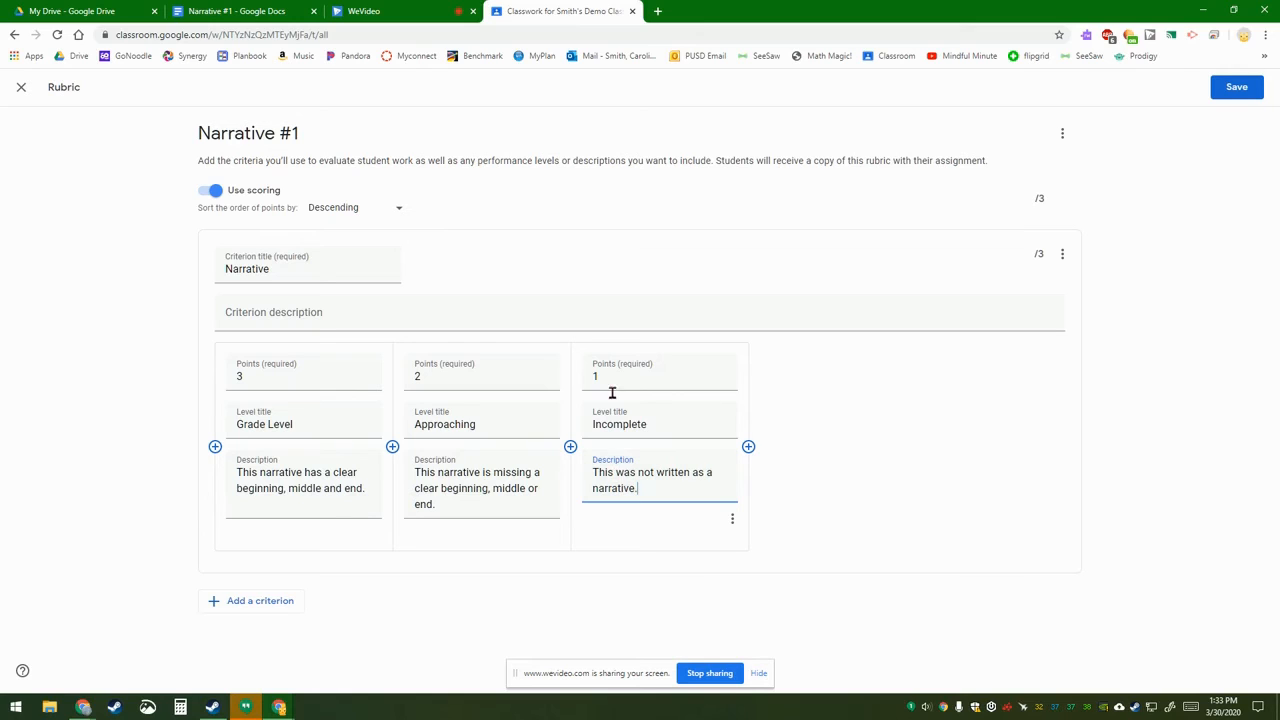
Set the criterion description to "Elements of a Narrative" and save the rubric.
left_click(319, 315)
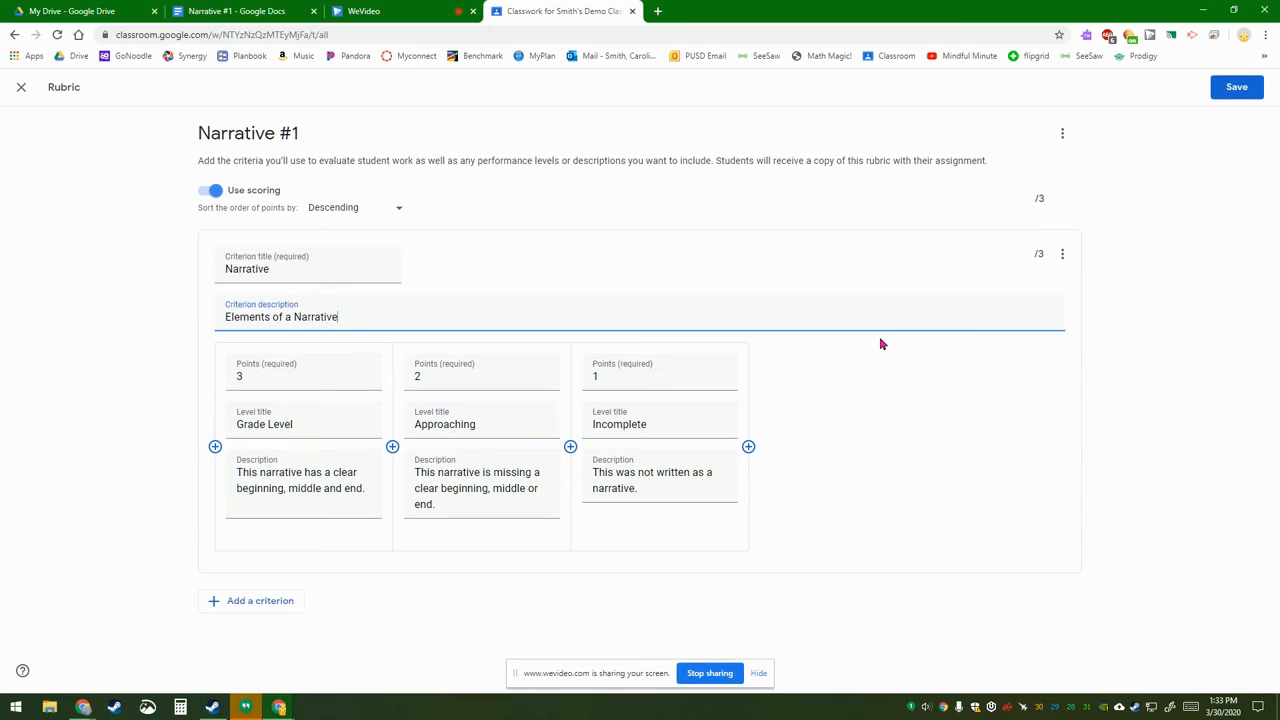
left_click(1238, 88)
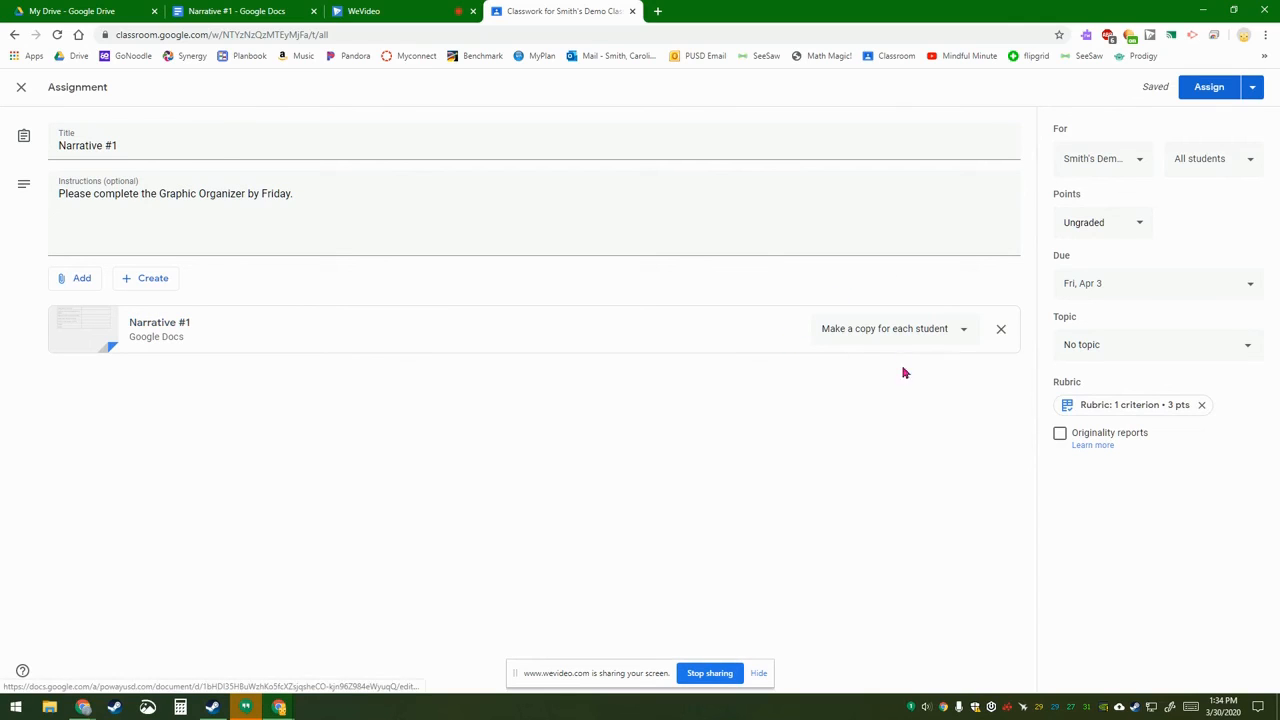
Create the topic "Narratives" for the assignment and assign it to the class.
left_click(1102, 347)
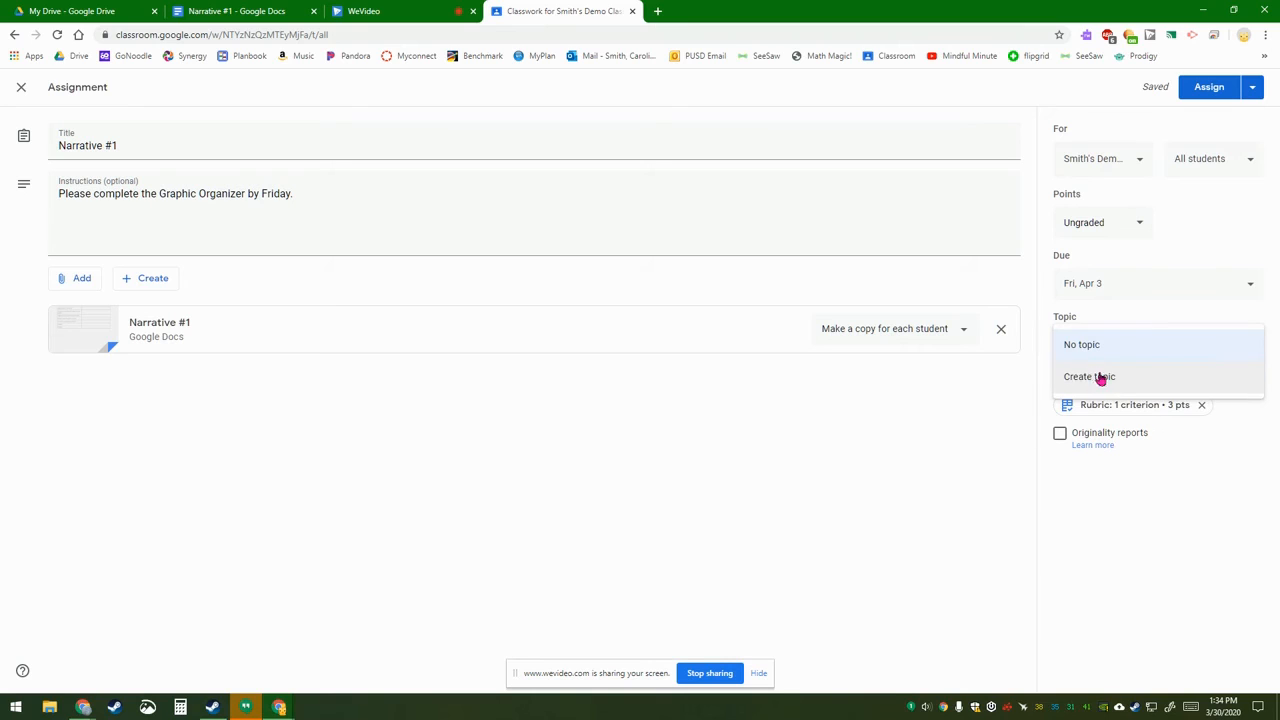
left_click(1102, 380)
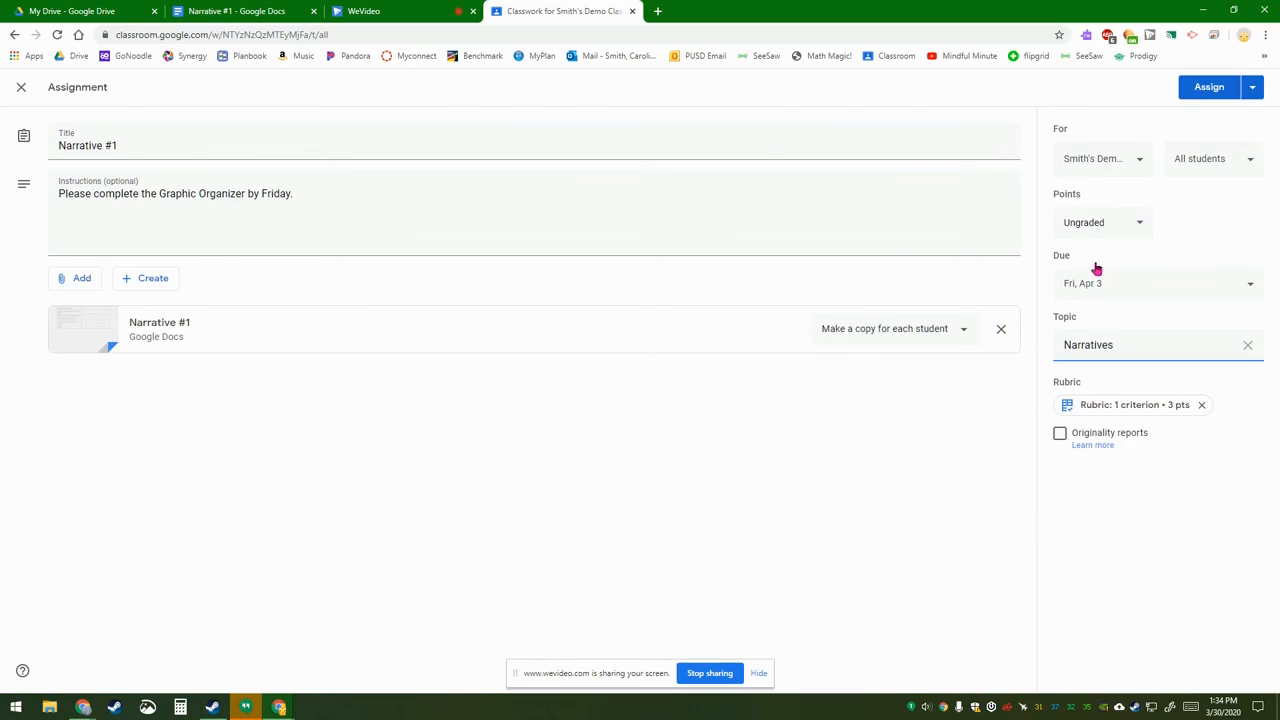
left_click(1217, 93)
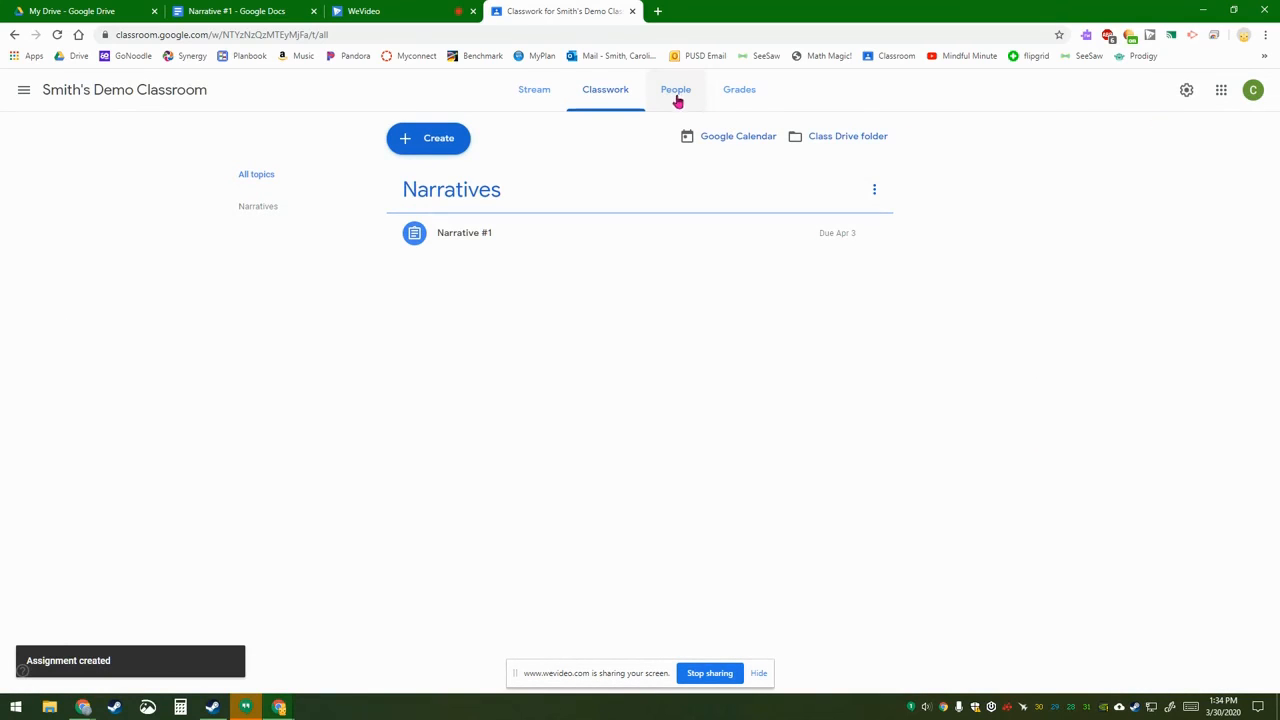
In the student's view of the class, open the Narrative #1 assignment in the classwork and its attached document copy.
left_click(460, 240)
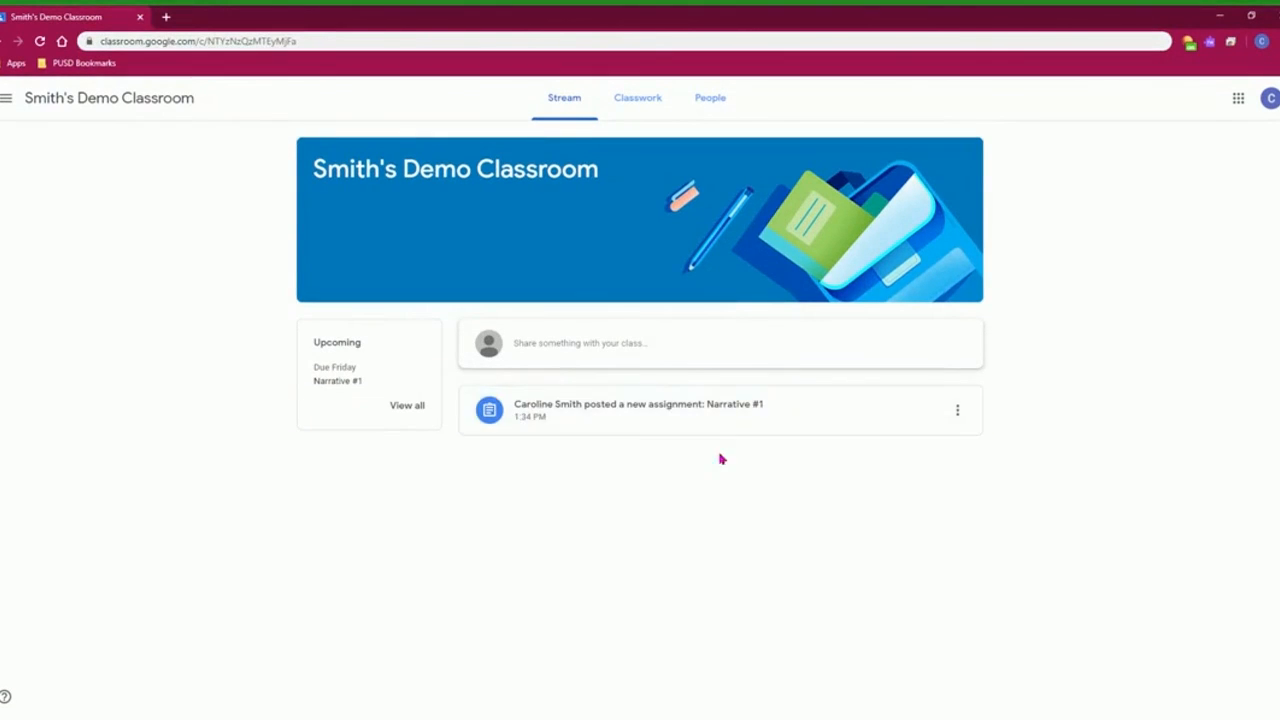
left_click(645, 103)
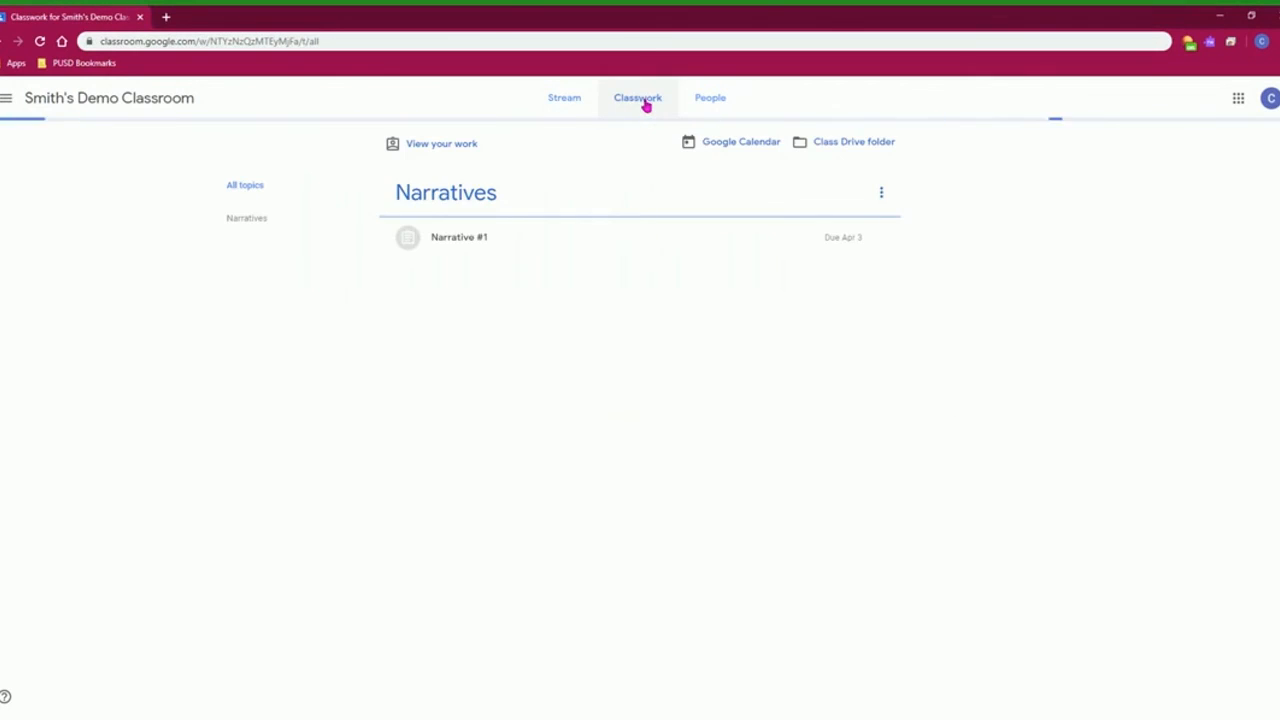
left_click(440, 243)
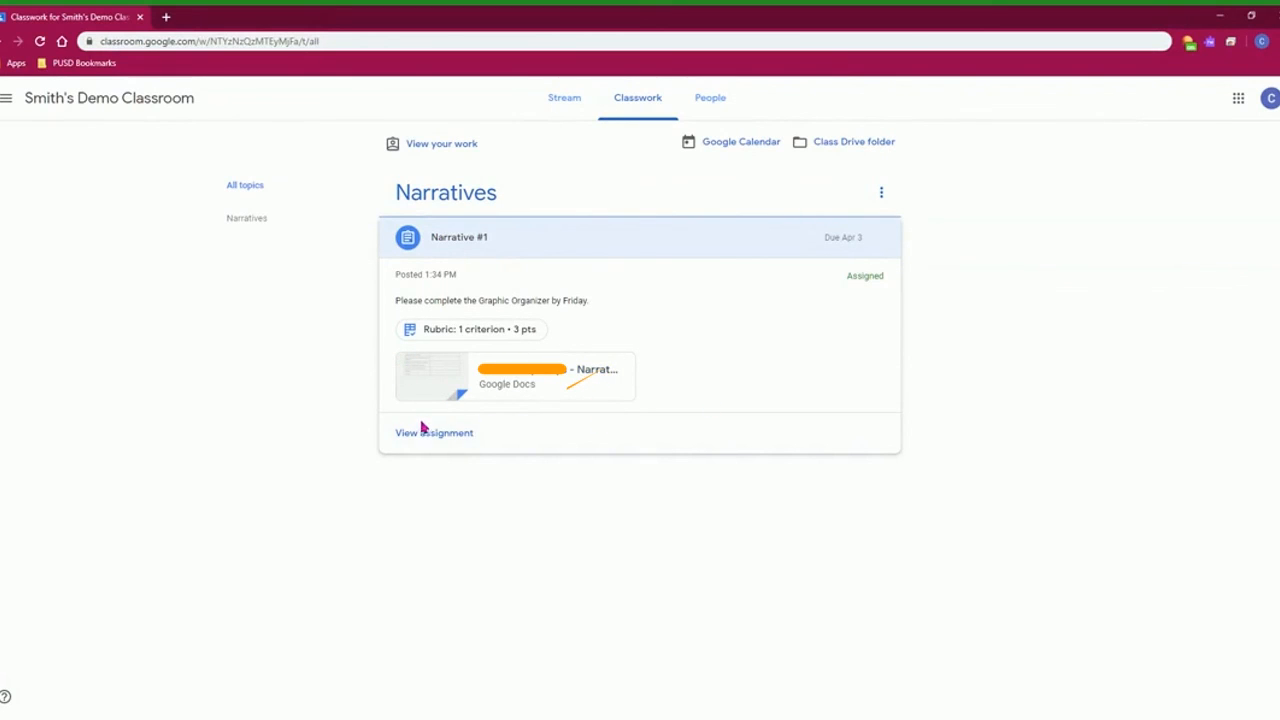
left_click(500, 380)
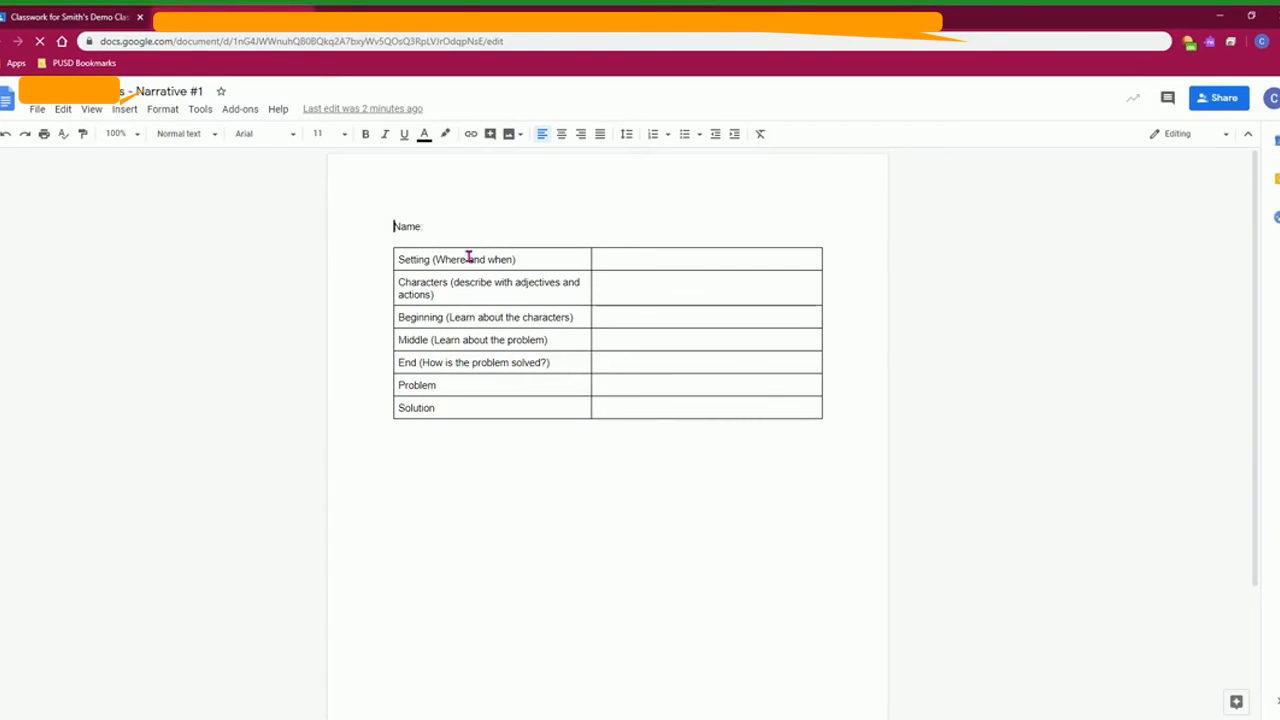
In the student's copy, enter "Name" on the name line and "In a forest, once upon a time" in the Setting row.
left_click(491, 218)
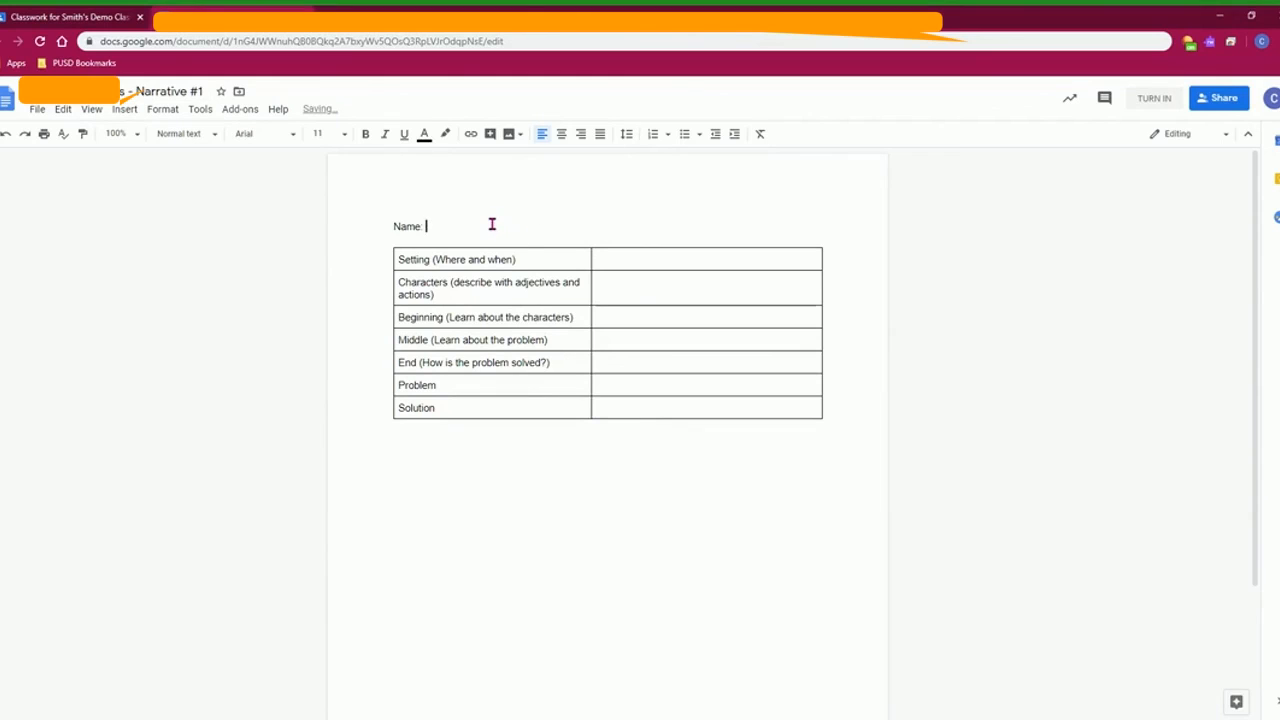
type("Name")
left_click(638, 262)
type("In a ")
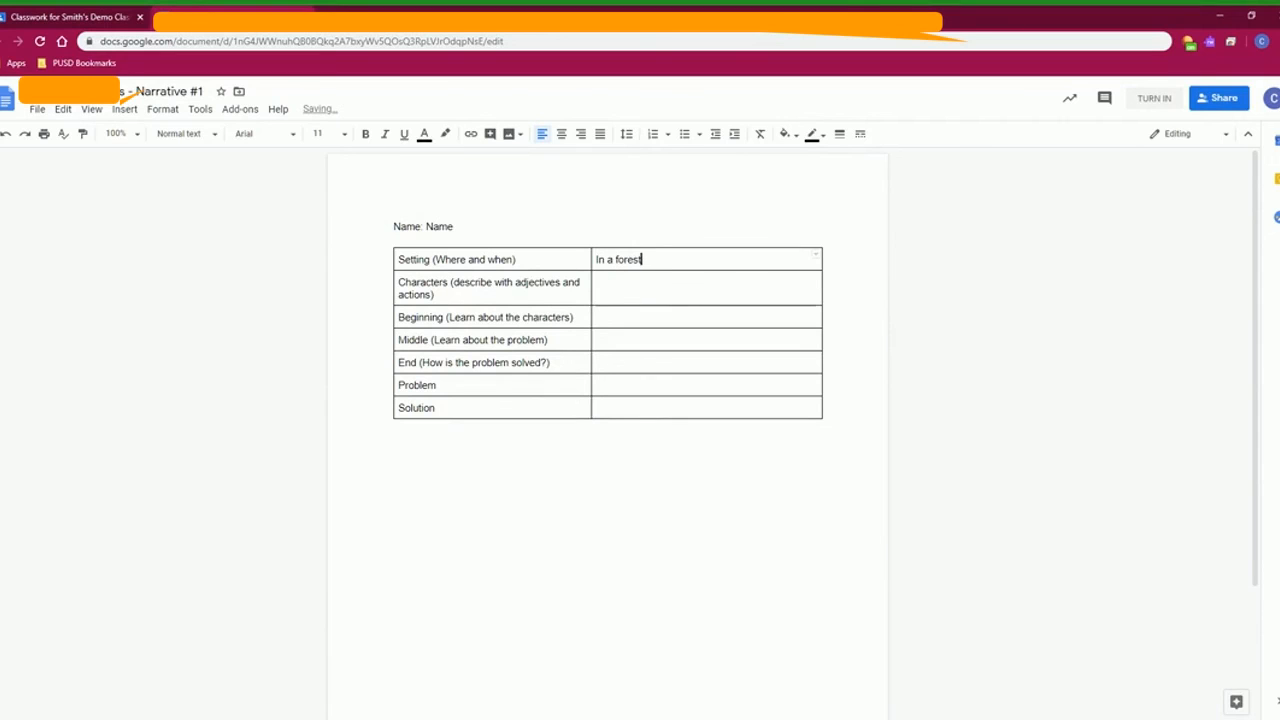
type("forest, once up")
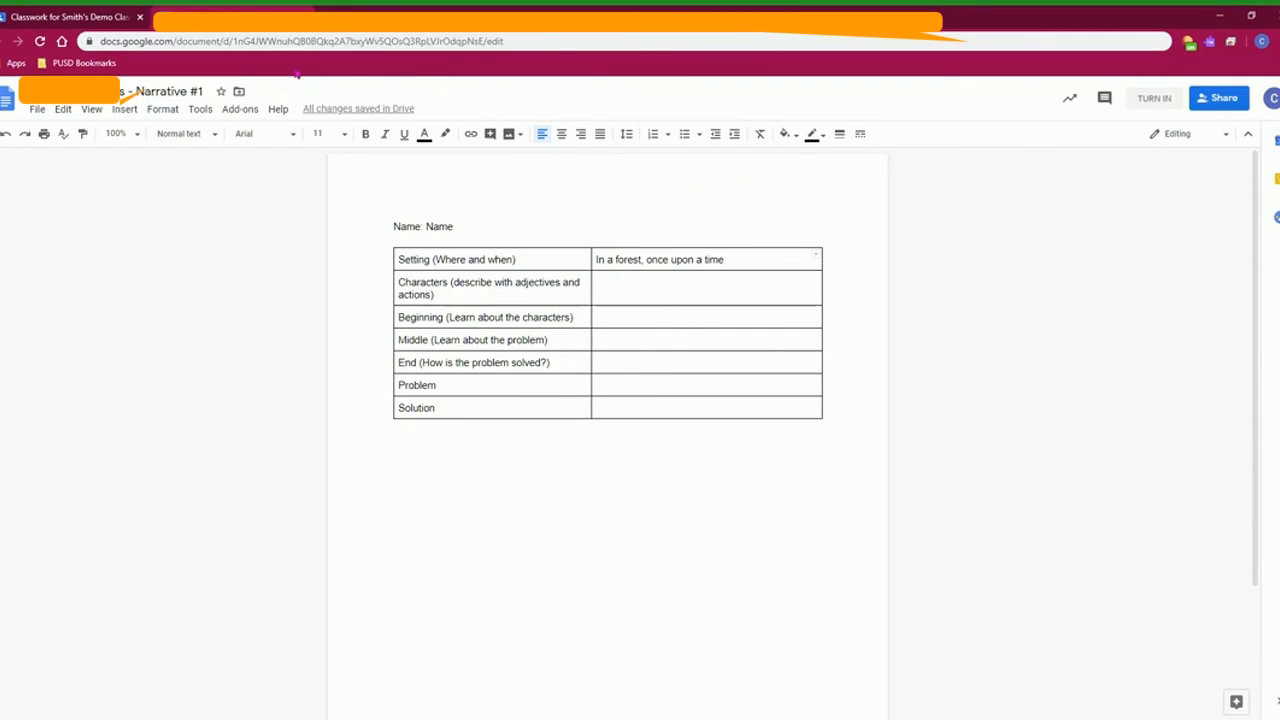
Return to the class's classwork in Google Classroom and review the Narrative #1 assignment's rubric.
left_click(80, 17)
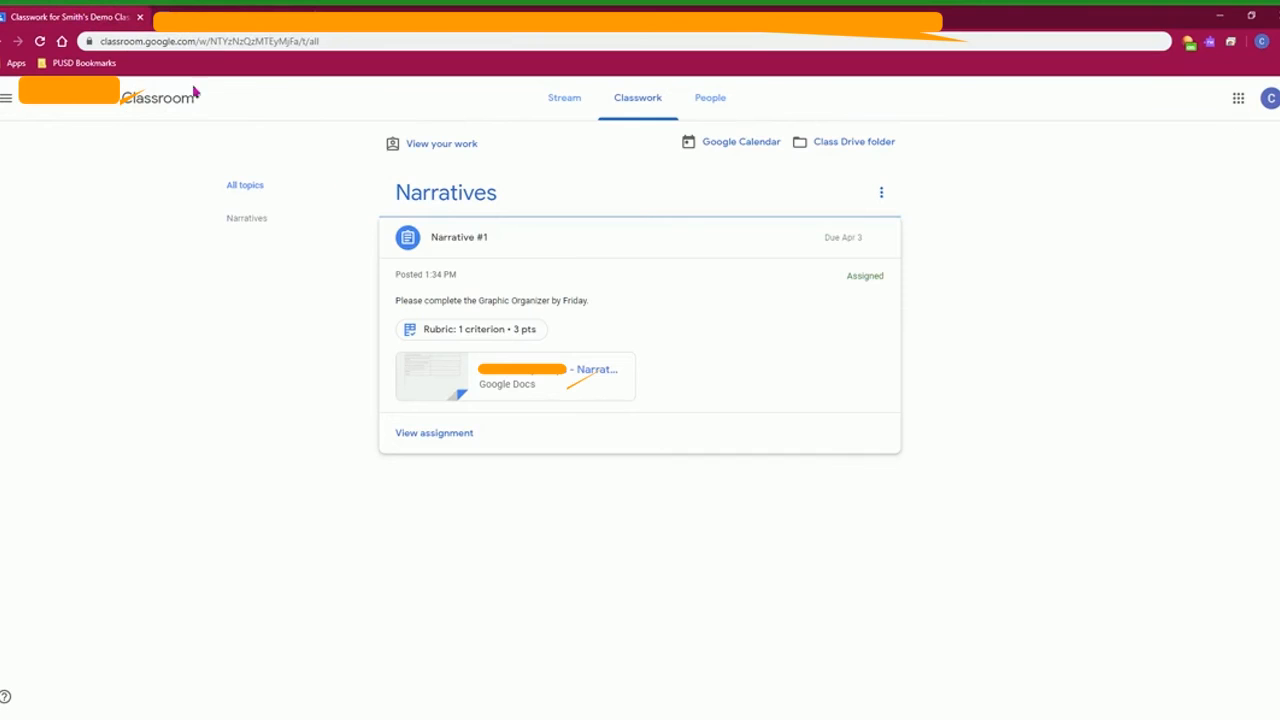
left_click(498, 337)
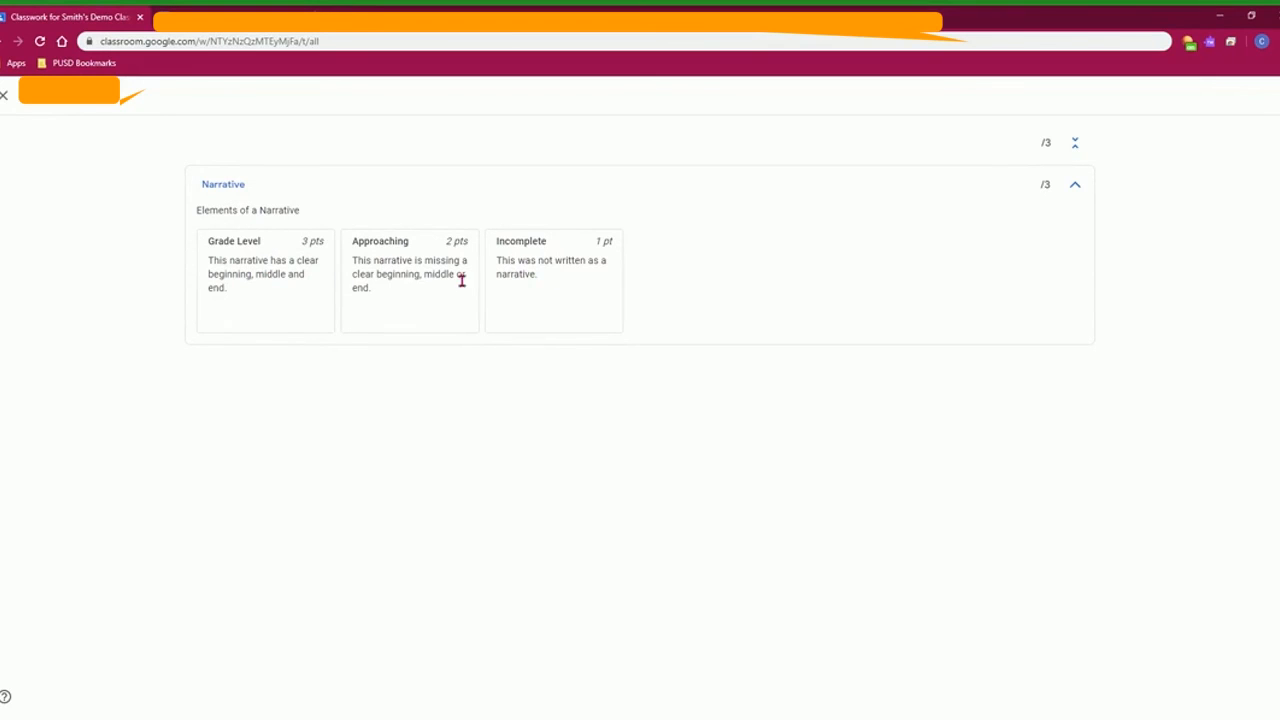
left_click(5, 97)
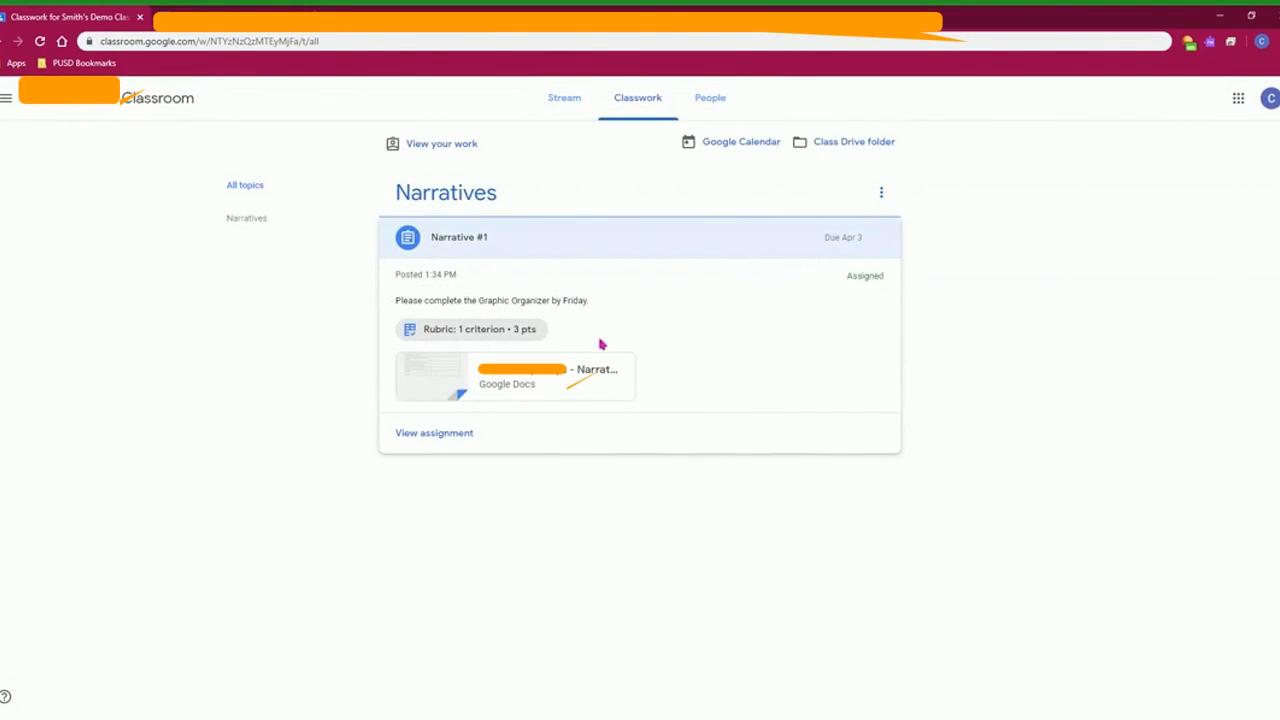
Reopen the student's copy of the Narrative #1 document and turn it in for the assignment.
left_click(560, 377)
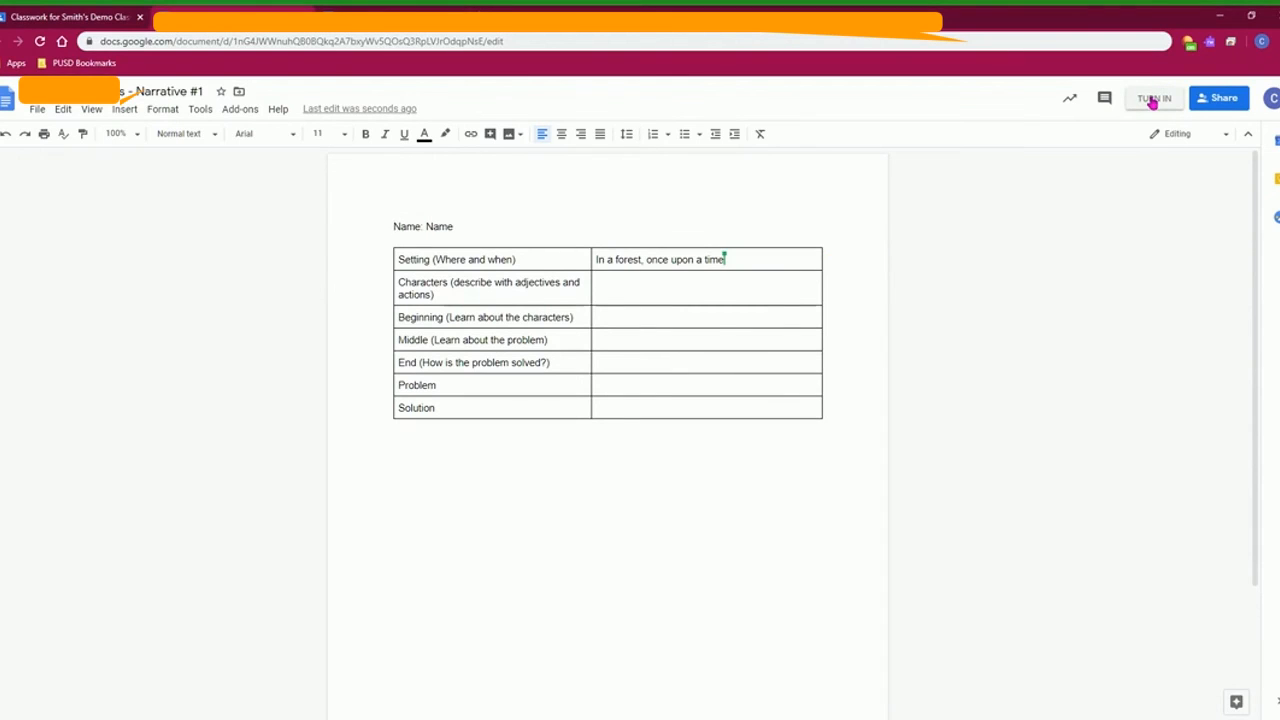
left_click(1152, 100)
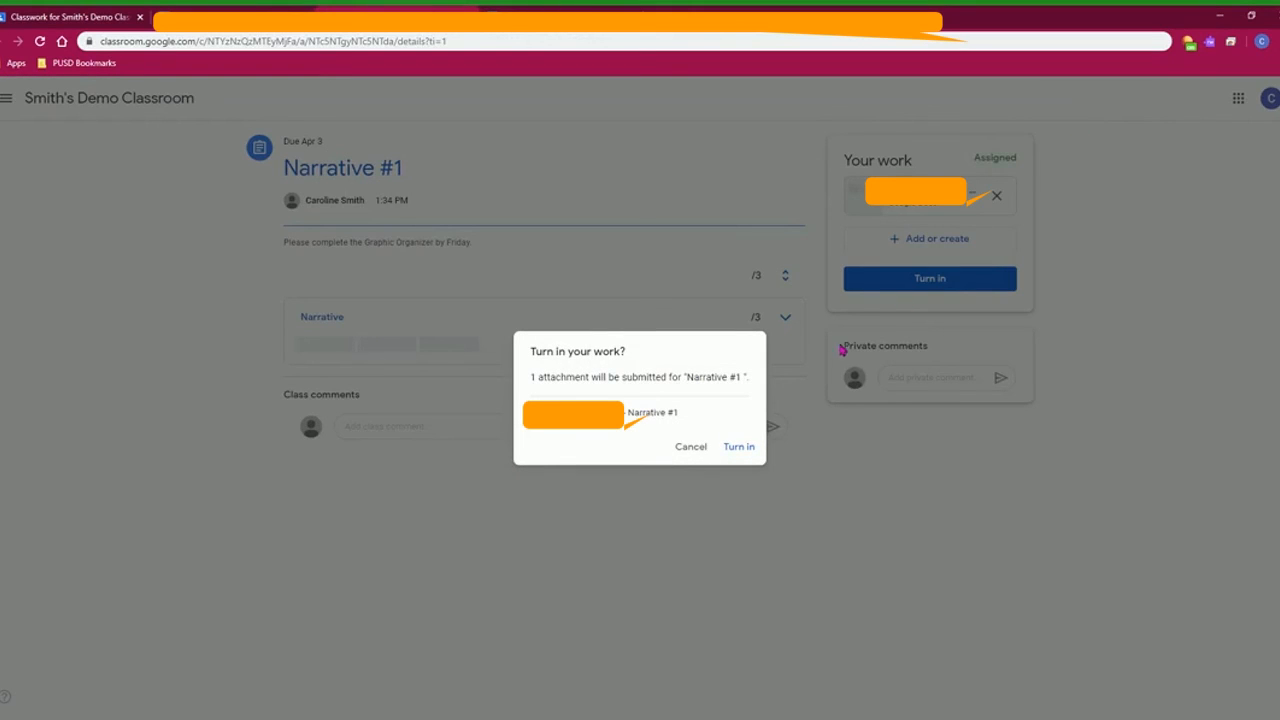
left_click(738, 447)
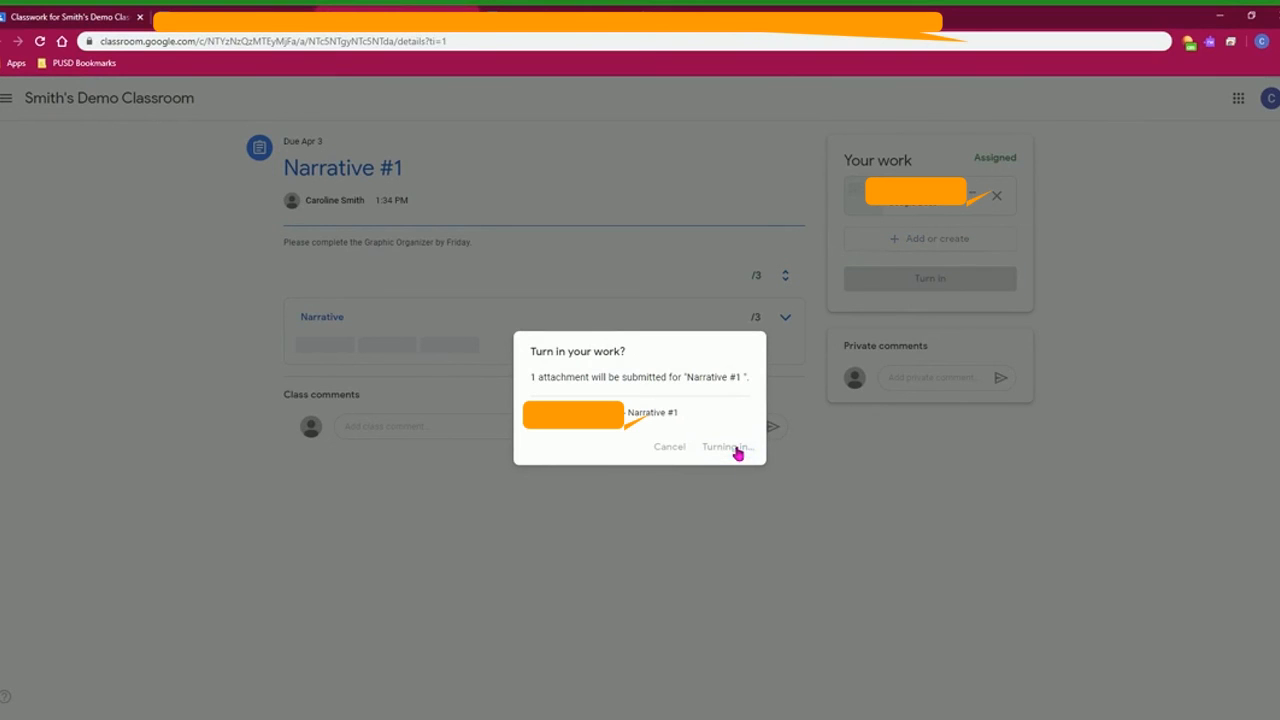